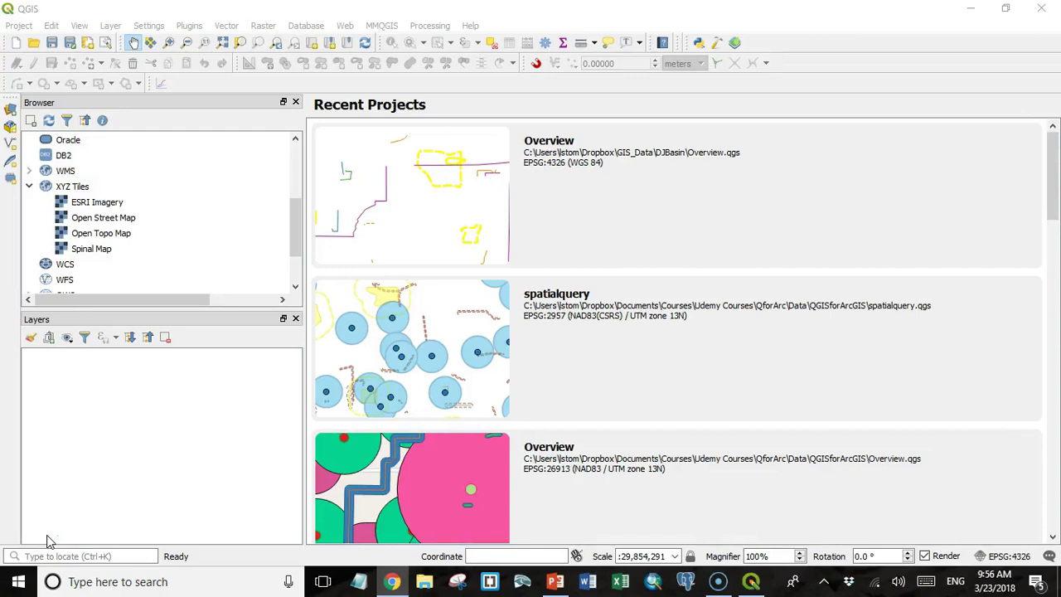
# - Load the first Overview project from the Recent Projects start page
pyautogui.click(39, 533)
pyautogui.click(73, 525)
pyautogui.click(47, 533)
# - Open the Overview project and add a new map view, Map 1
pyautogui.click(541, 147)
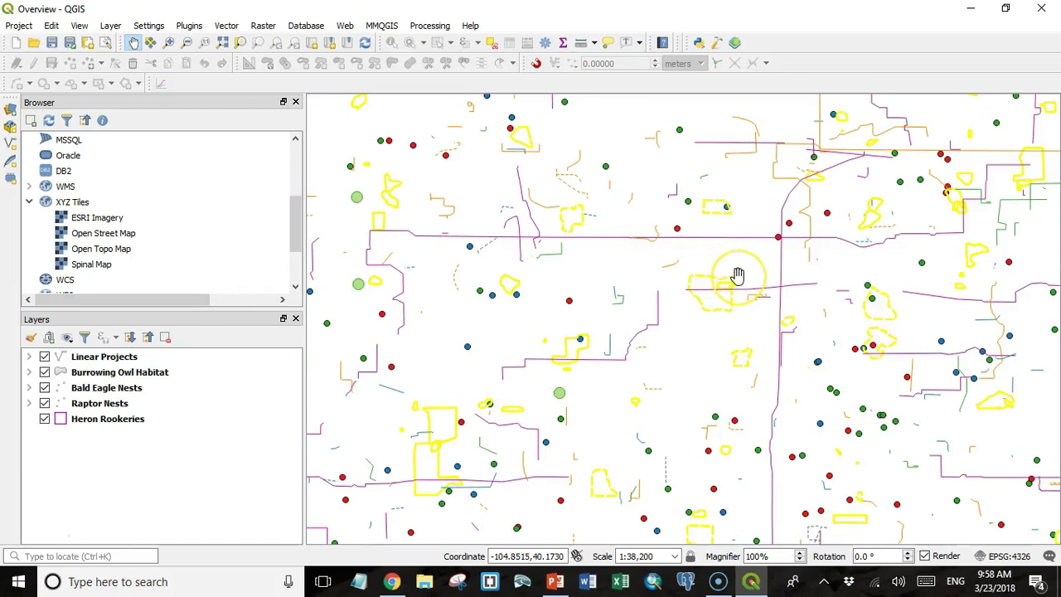
pyautogui.click(79, 26)
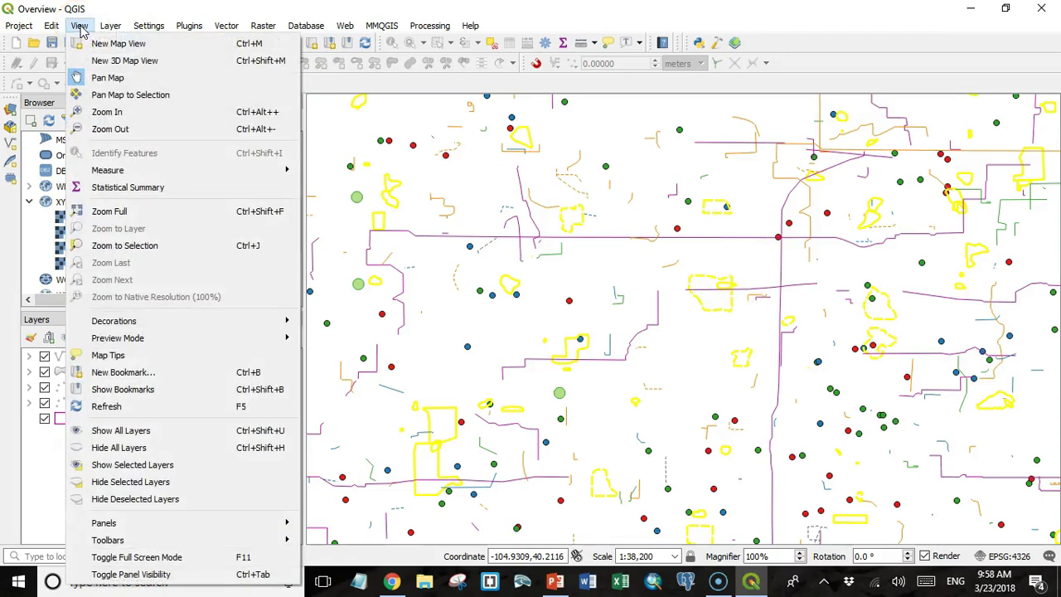
pyautogui.click(101, 46)
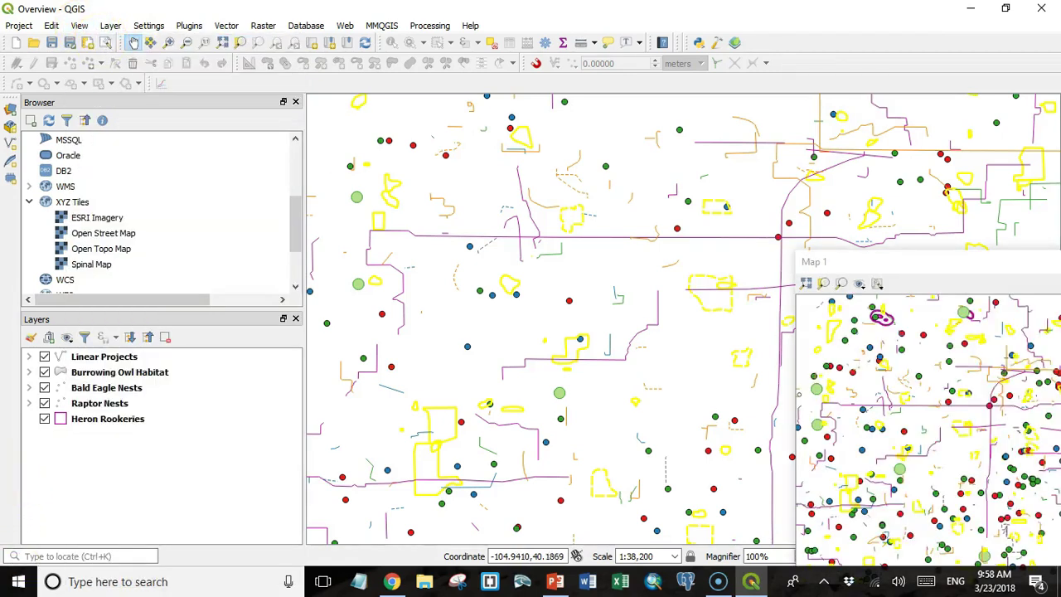
# - Dock the Map 1 panel to the right of the main map canvas
pyautogui.moveTo(884, 262); pyautogui.dragTo(1028, 187)
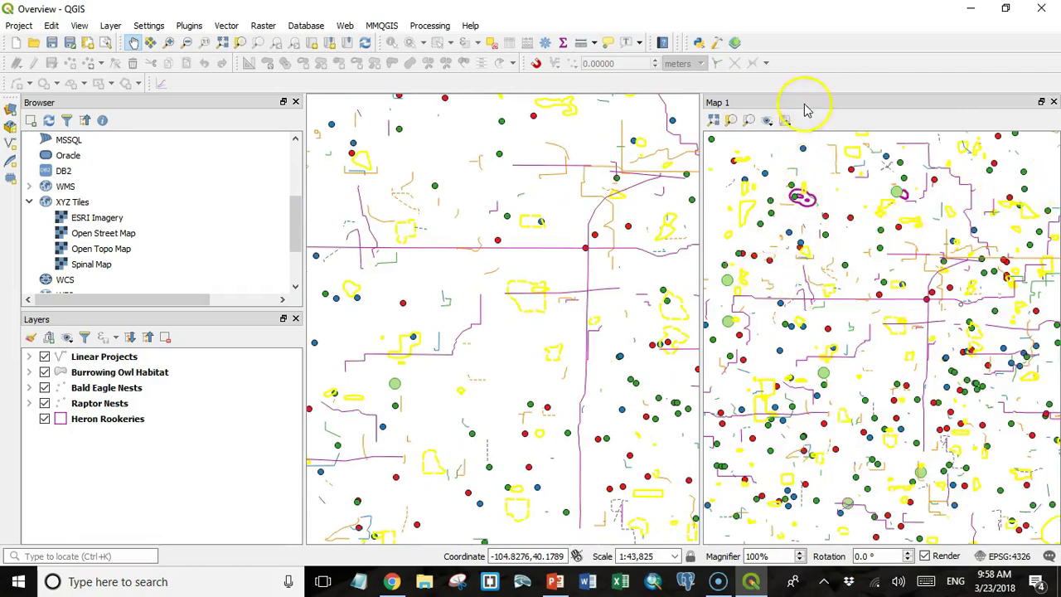
pyautogui.moveTo(805, 107); pyautogui.dragTo(1000, 206)
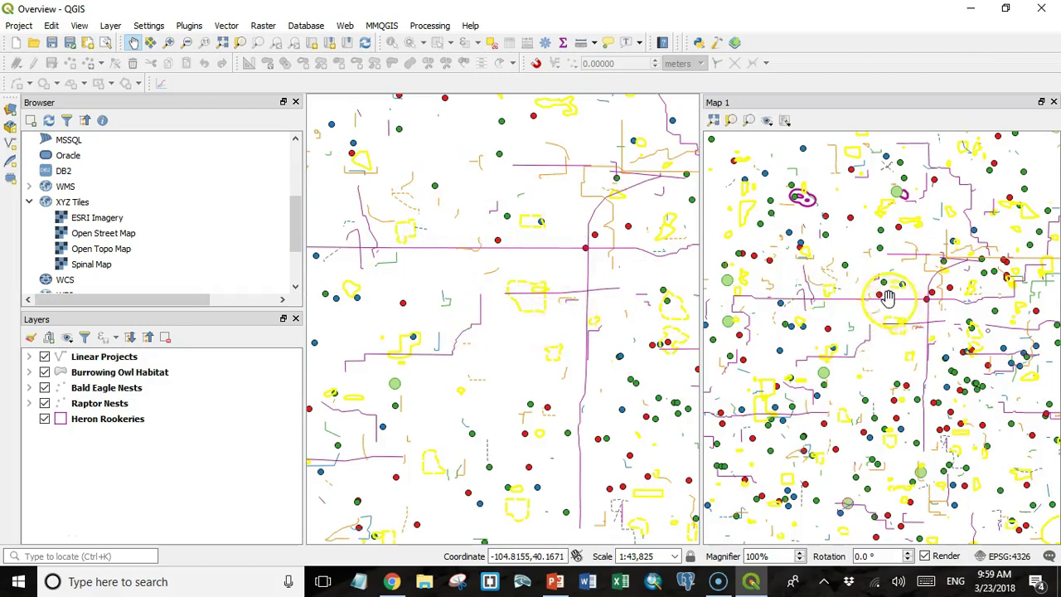
pyautogui.scroll(1, 880, 297)
pyautogui.scroll(2, 880, 297)
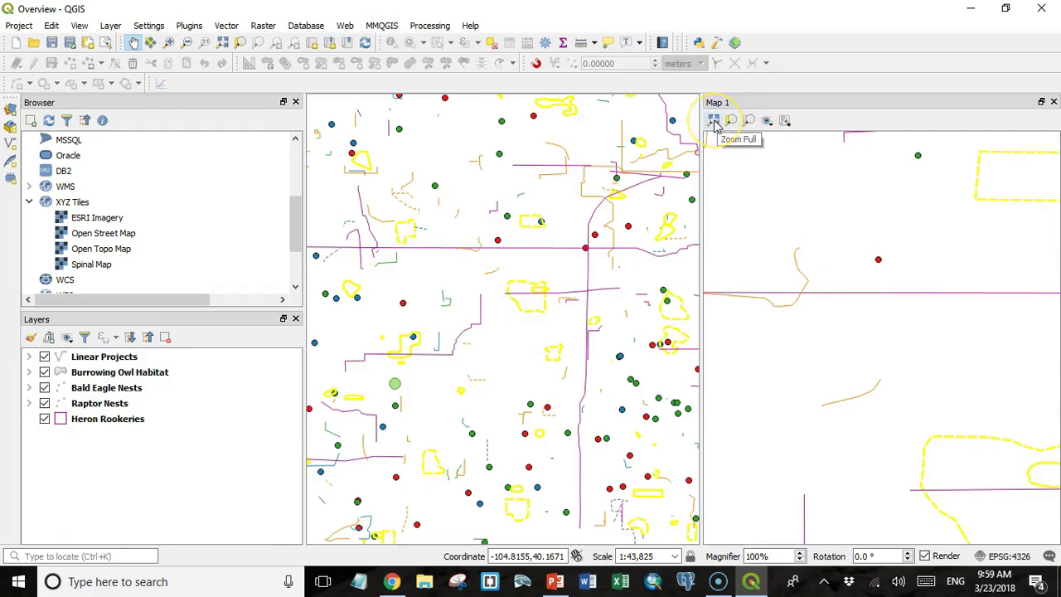
# - Zoom Map 1 to full extent, then to selection, and check its theme and view settings
pyautogui.click(715, 123)
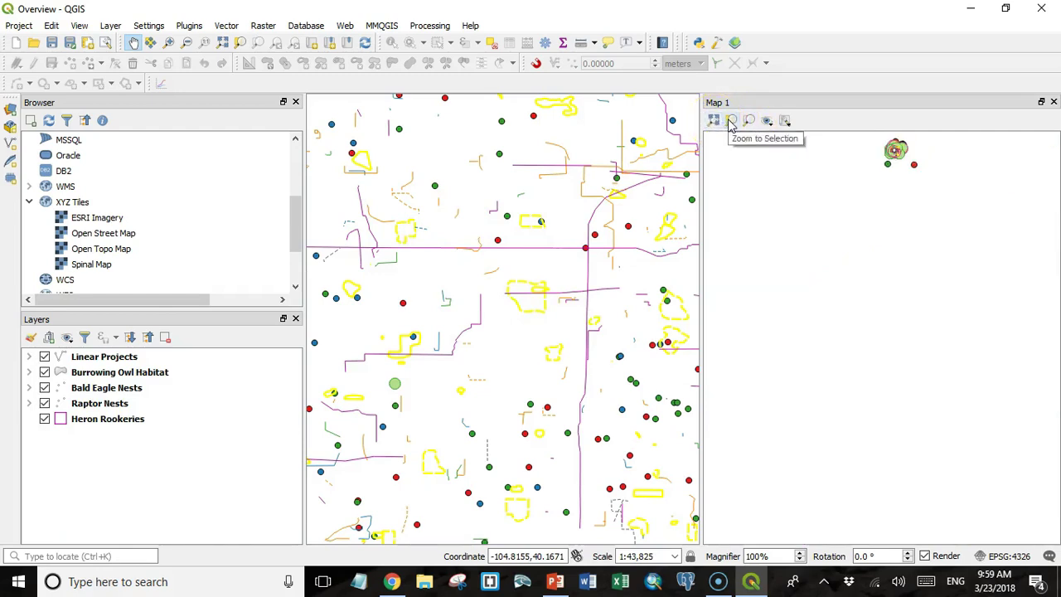
pyautogui.click(749, 122)
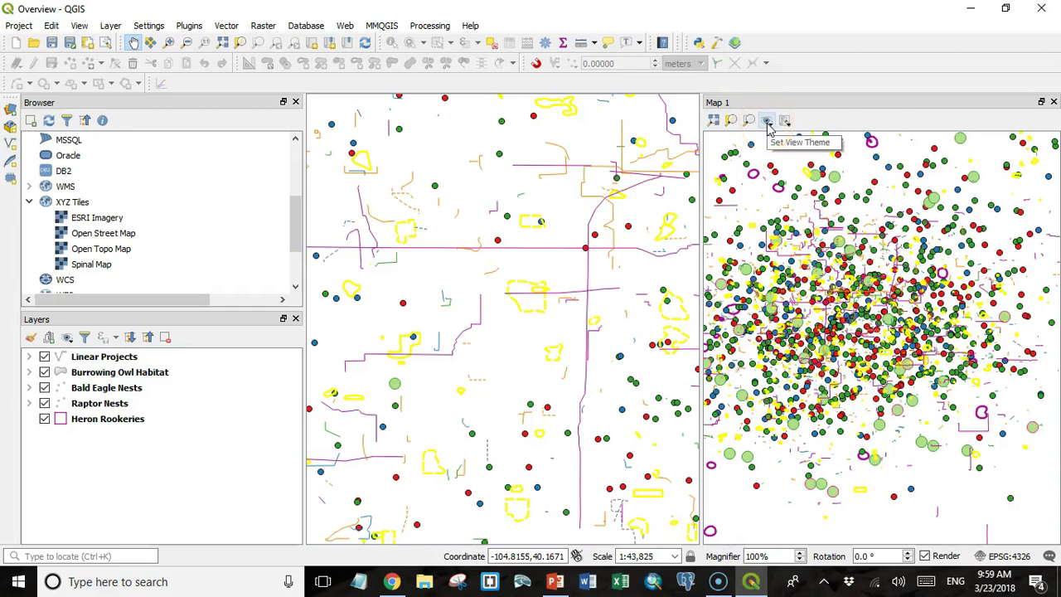
pyautogui.click(767, 122)
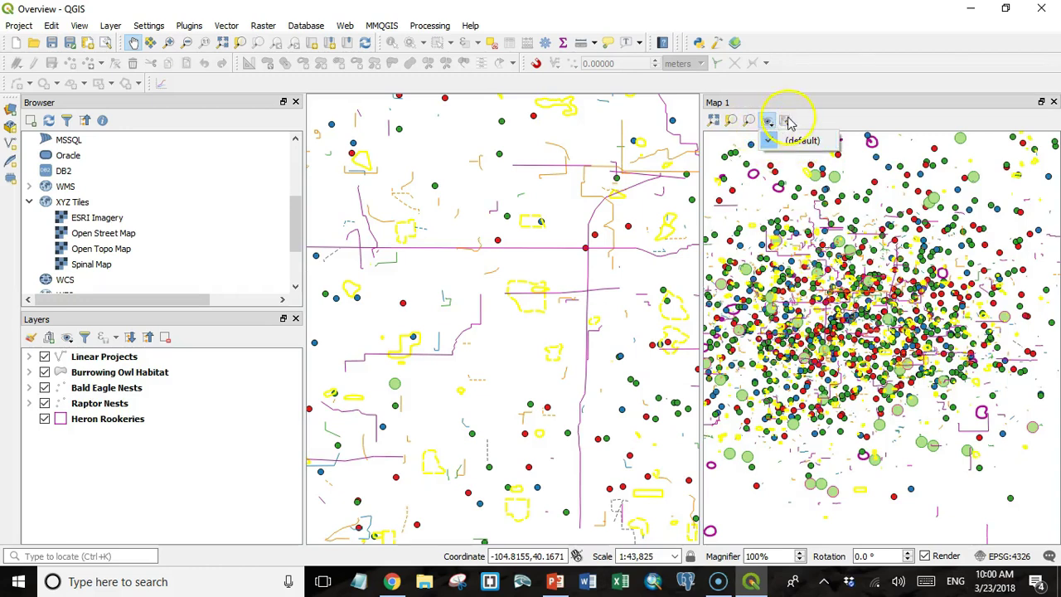
pyautogui.click(786, 122)
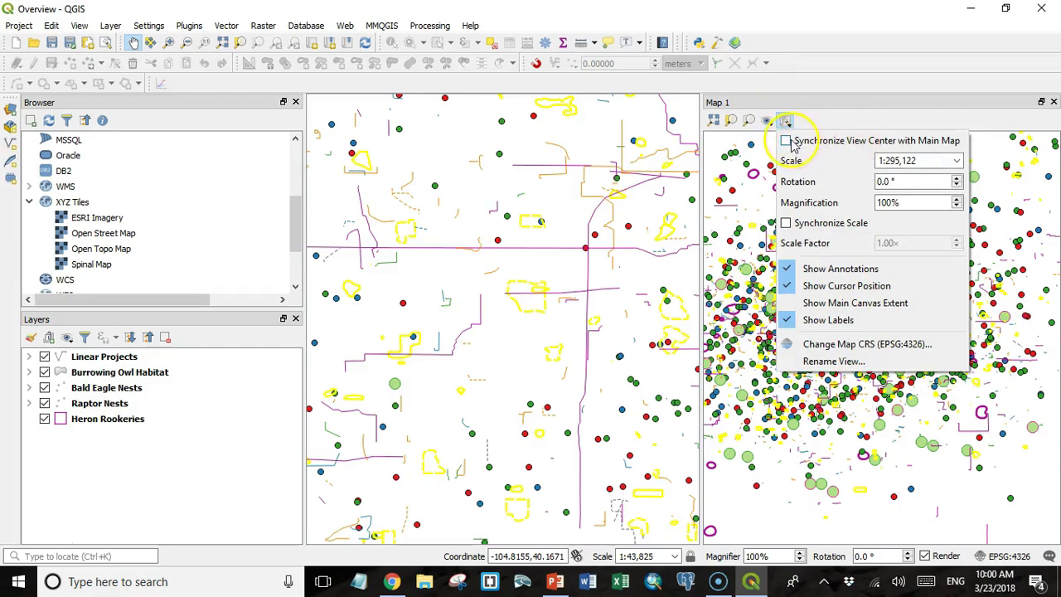
# - Synchronize Map 1's view centre with the main map and pan to test it
pyautogui.click(786, 141)
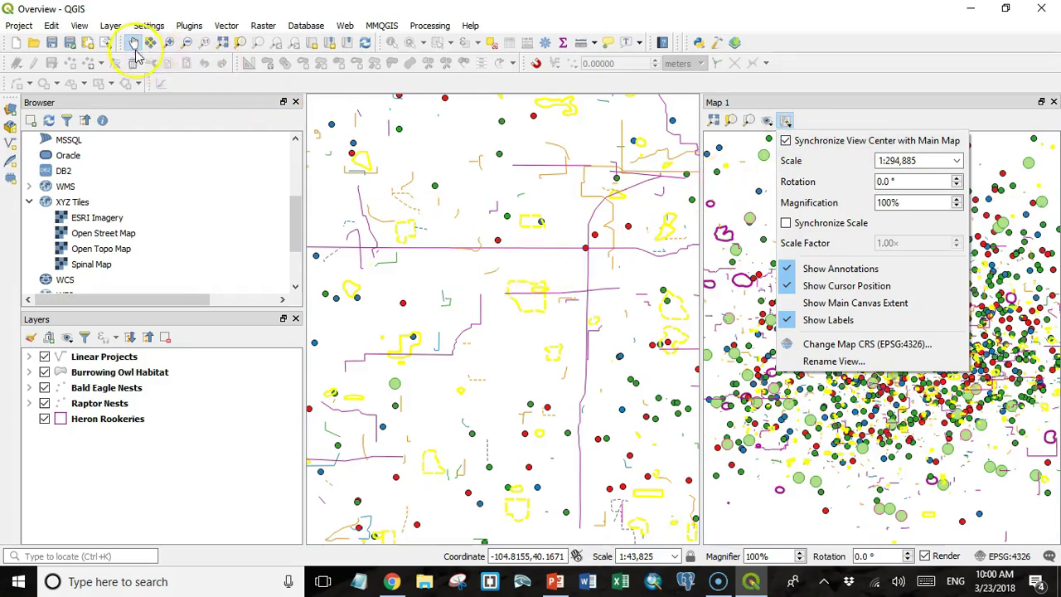
pyautogui.moveTo(406, 293); pyautogui.dragTo(429, 244)
pyautogui.moveTo(539, 239); pyautogui.dragTo(912, 311)
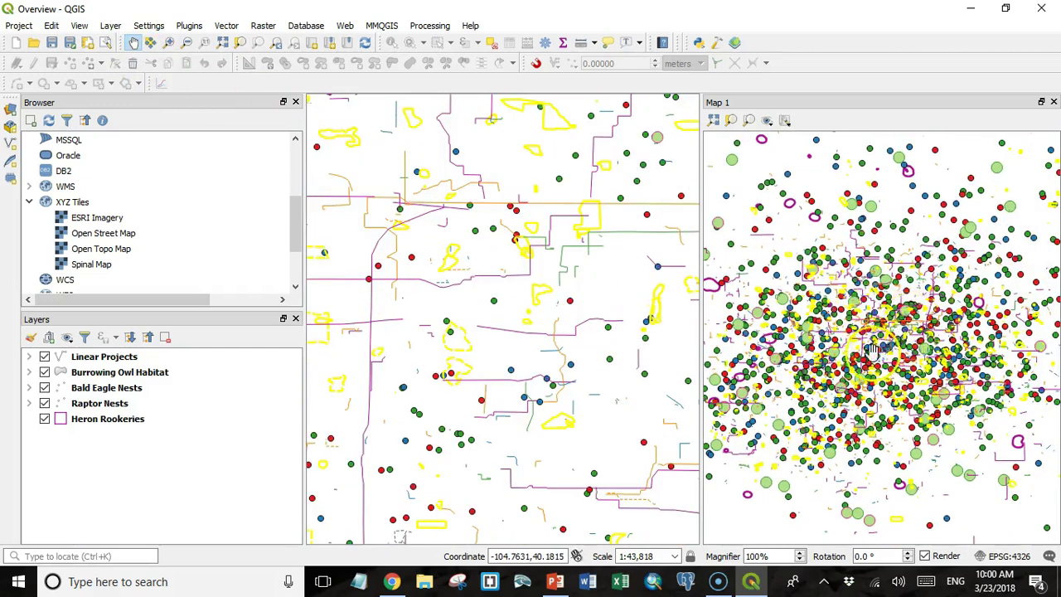
# - Also synchronize Map 1's scale with the main map and pan to confirm
pyautogui.click(786, 120)
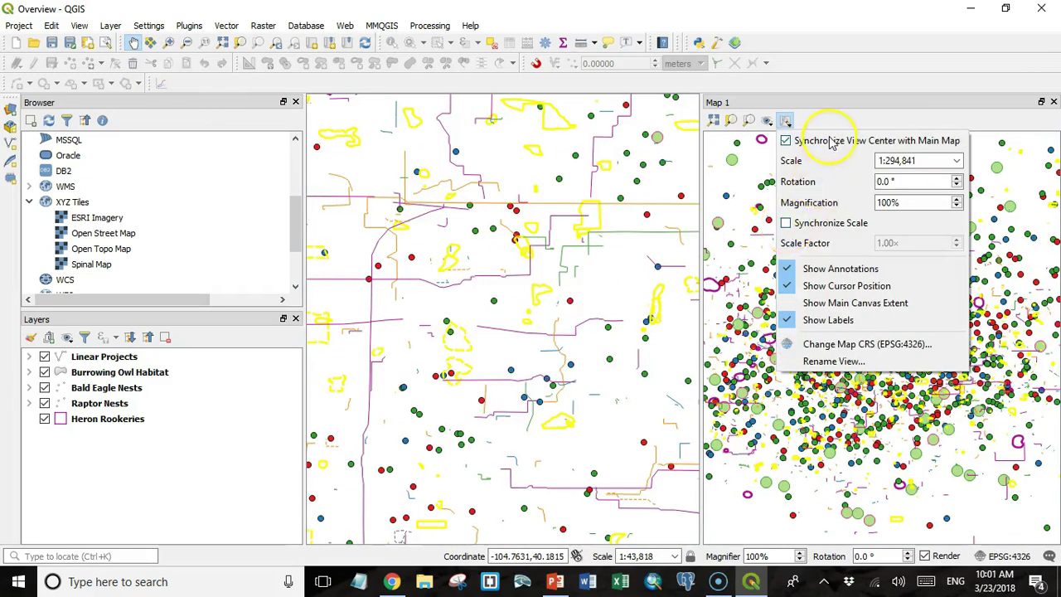
pyautogui.click(786, 223)
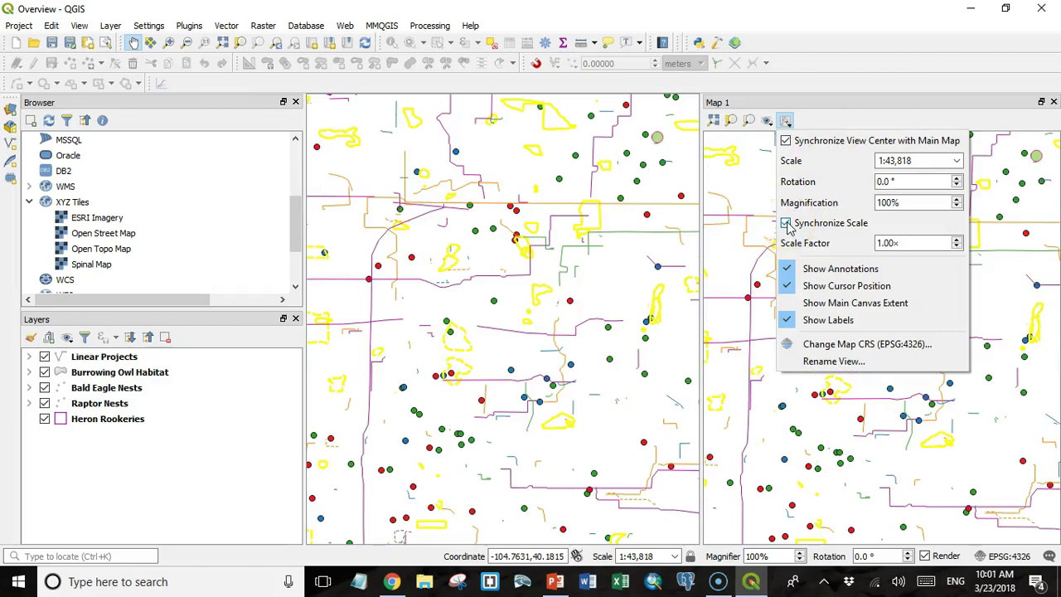
pyautogui.moveTo(663, 220); pyautogui.dragTo(488, 208)
pyautogui.moveTo(374, 190); pyautogui.dragTo(604, 253)
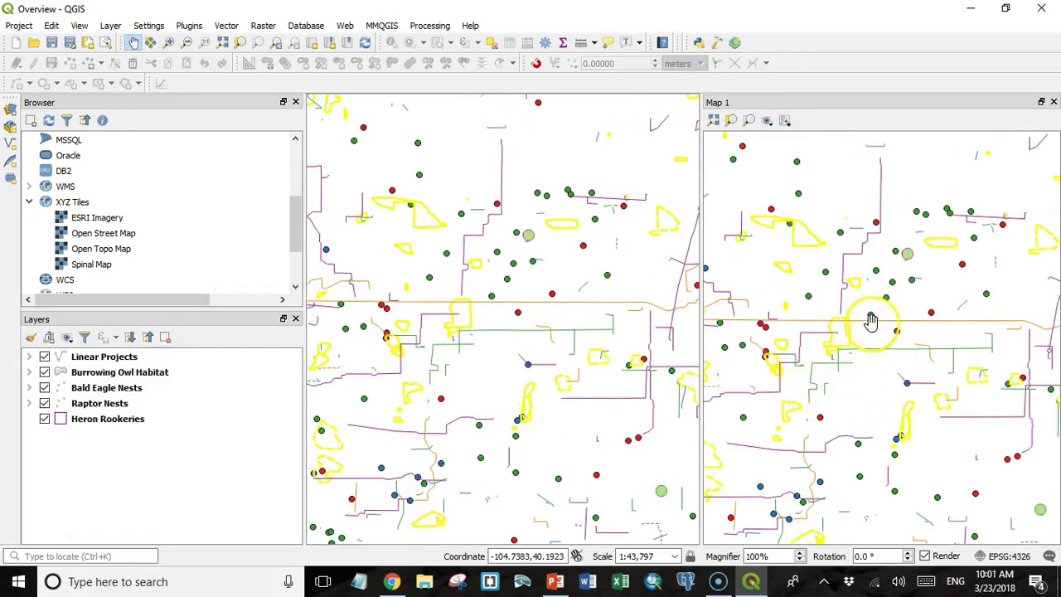
# - Set Map 1's scale factor to 0.30x, then pan and zoom the main map to test
pyautogui.click(786, 122)
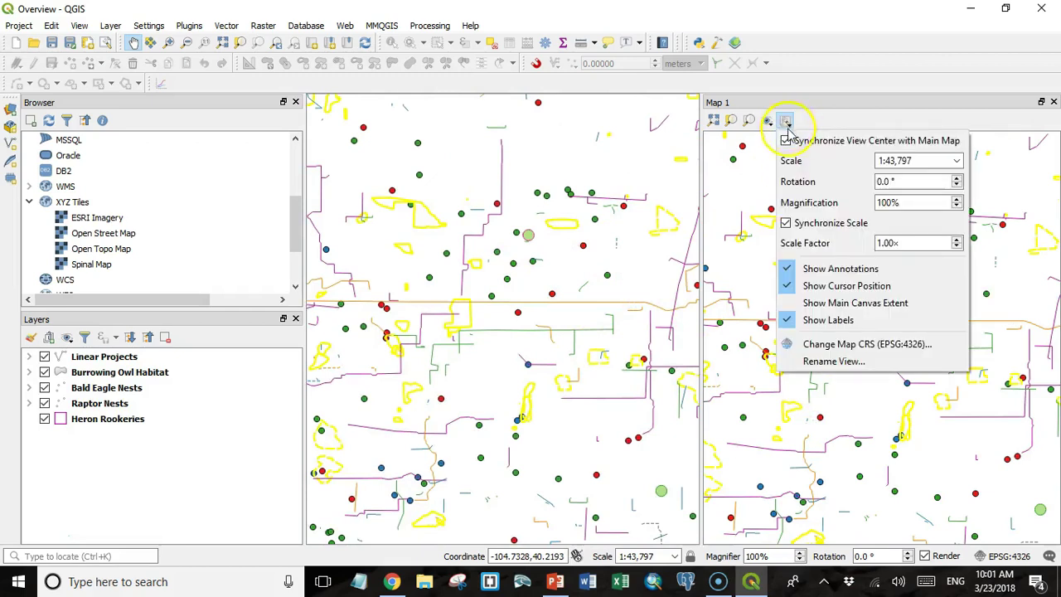
pyautogui.scroll(-1, 912, 242)
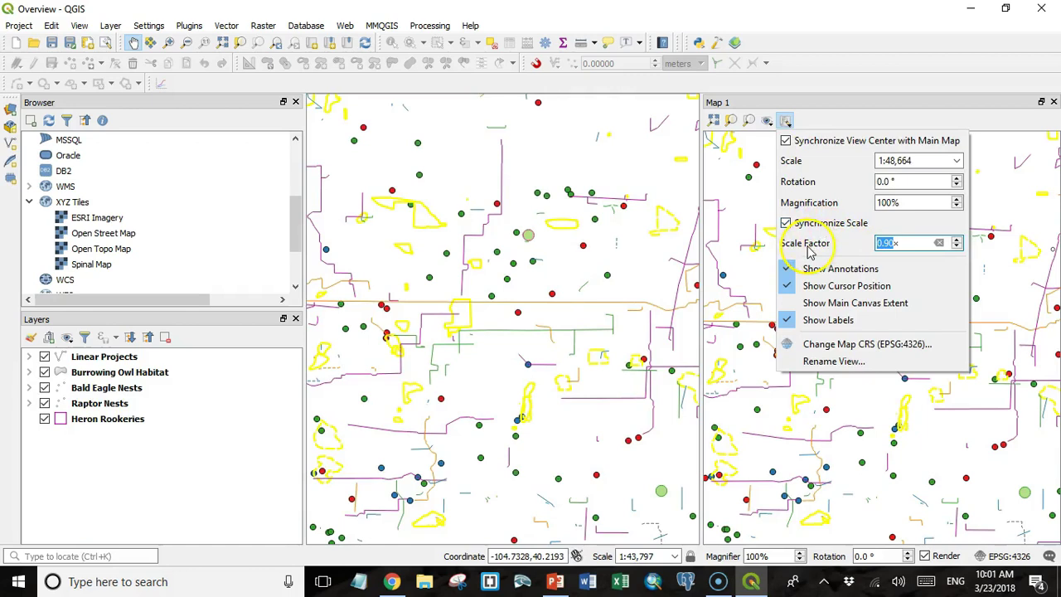
pyautogui.scroll(-6, 958, 249)
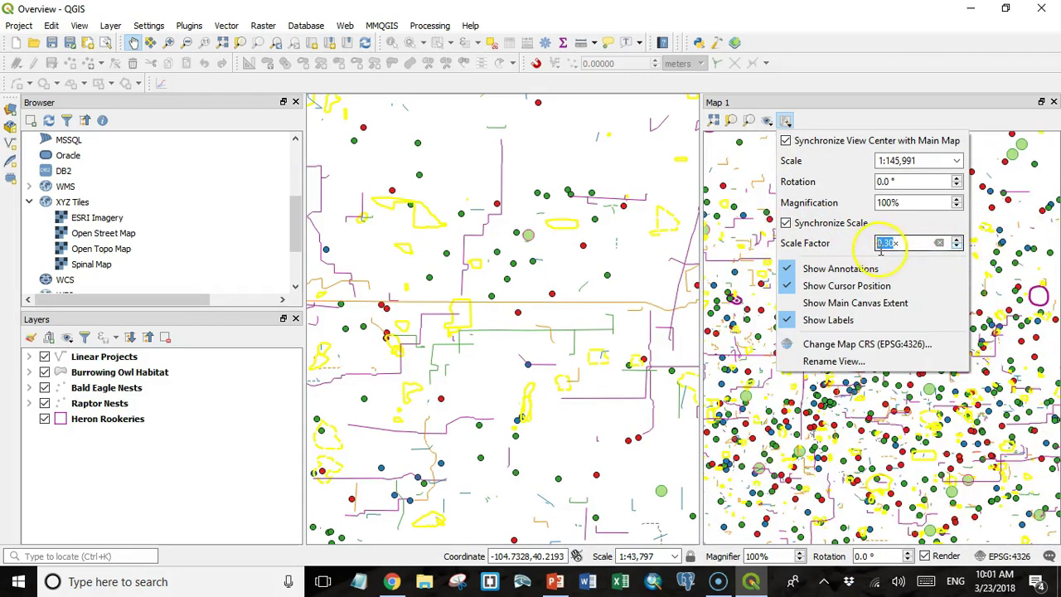
pyautogui.click(616, 239)
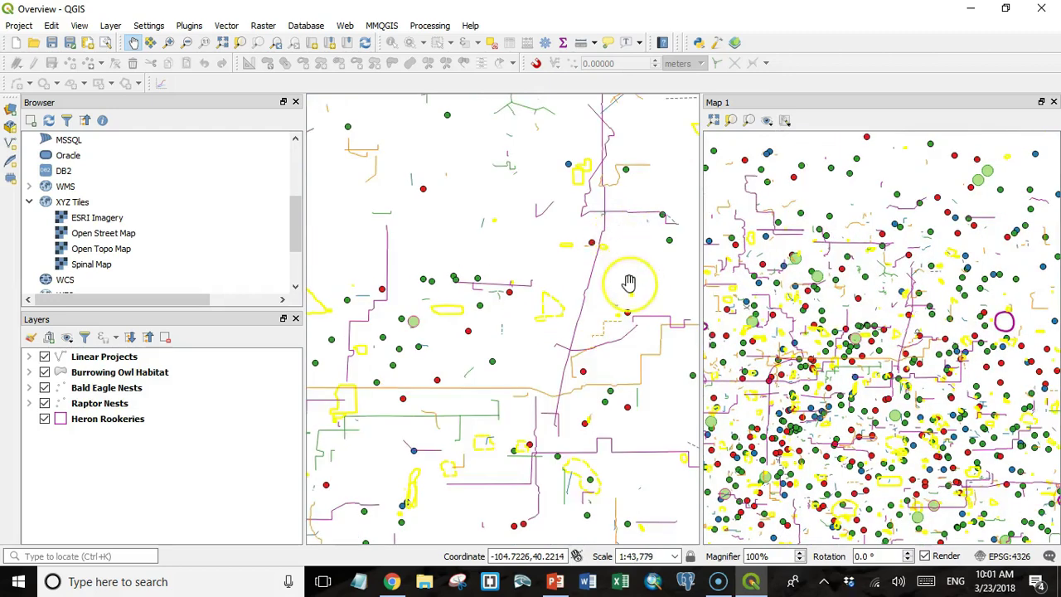
pyautogui.moveTo(621, 351); pyautogui.dragTo(468, 254)
pyautogui.moveTo(597, 307); pyautogui.dragTo(575, 269)
pyautogui.moveTo(456, 241); pyautogui.dragTo(583, 268)
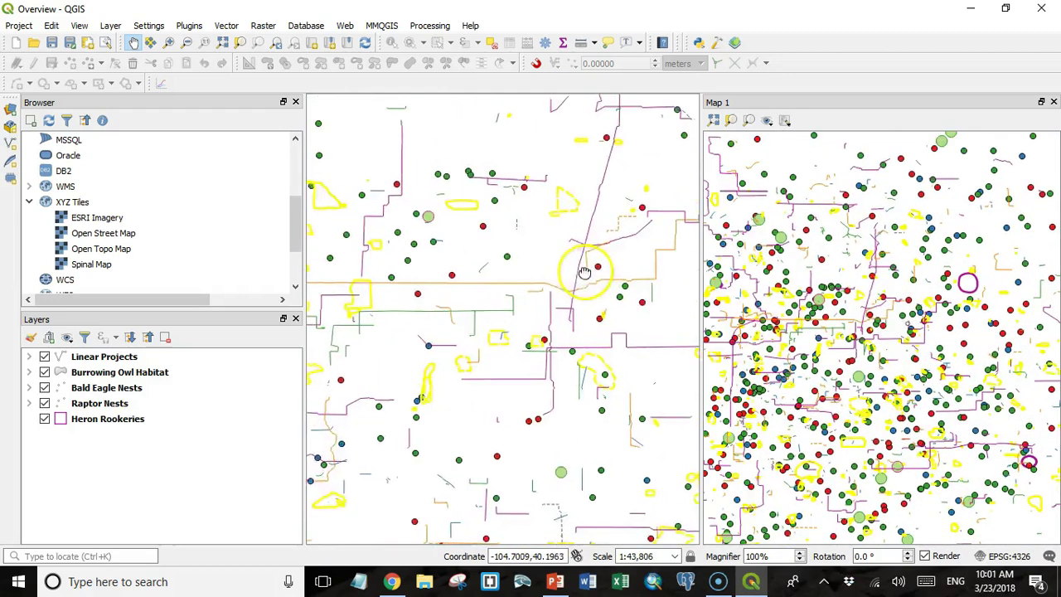
pyautogui.scroll(2, 516, 291)
pyautogui.scroll(1, 517, 294)
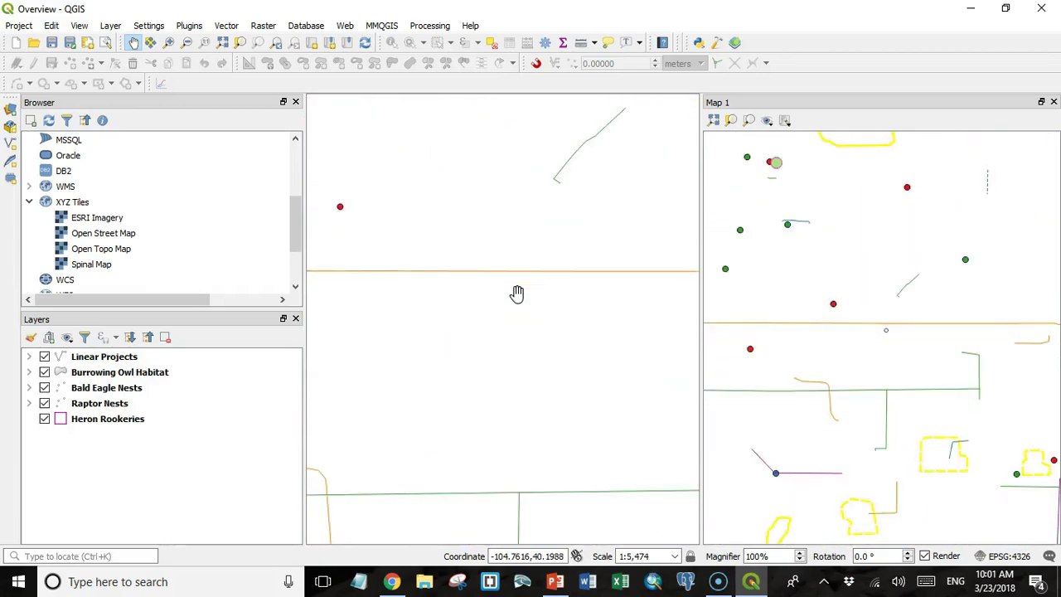
pyautogui.scroll(-4, 517, 295)
pyautogui.scroll(-2, 520, 301)
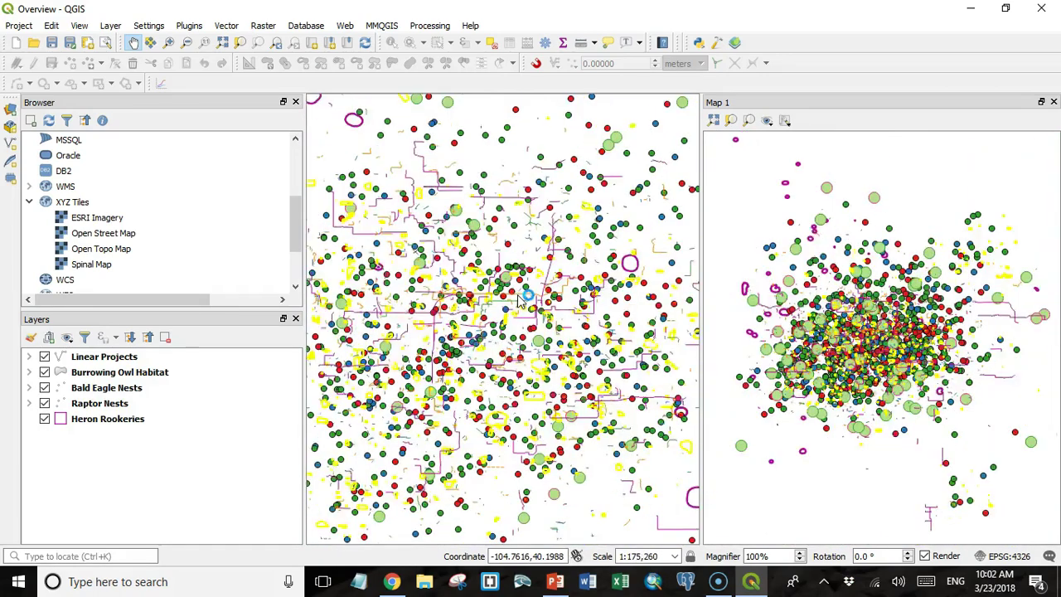
pyautogui.scroll(4, 521, 301)
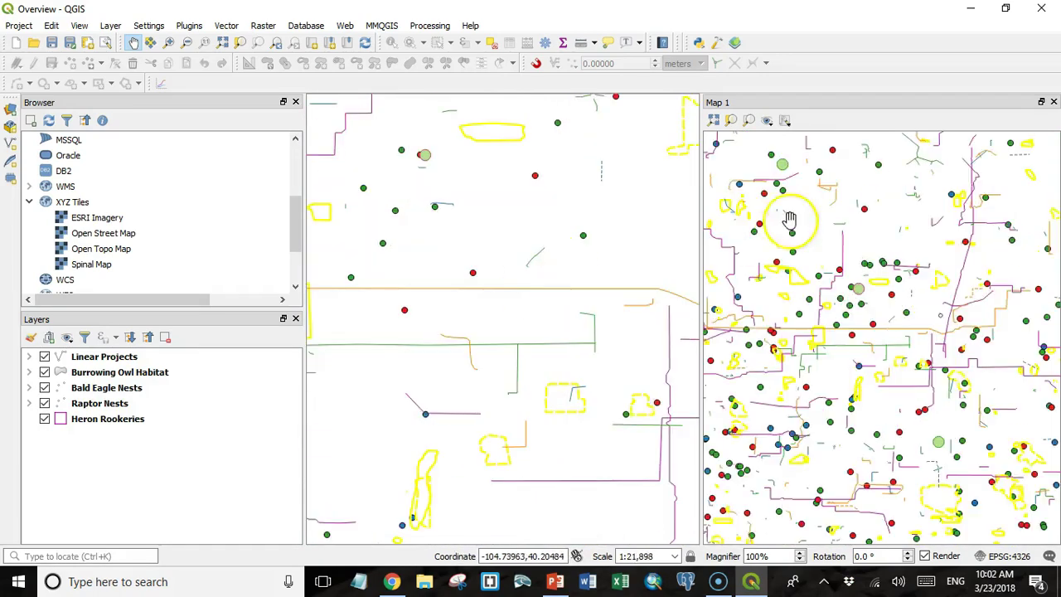
pyautogui.click(787, 120)
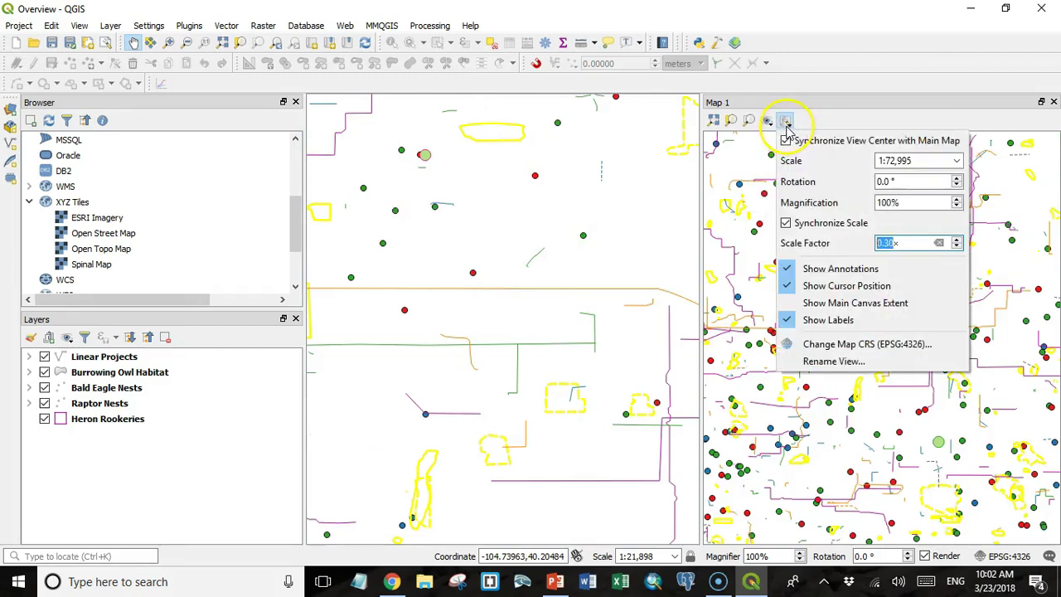
# - Show the main canvas extent in Map 1 and zoom the main map in to 1:5,475
pyautogui.click(831, 304)
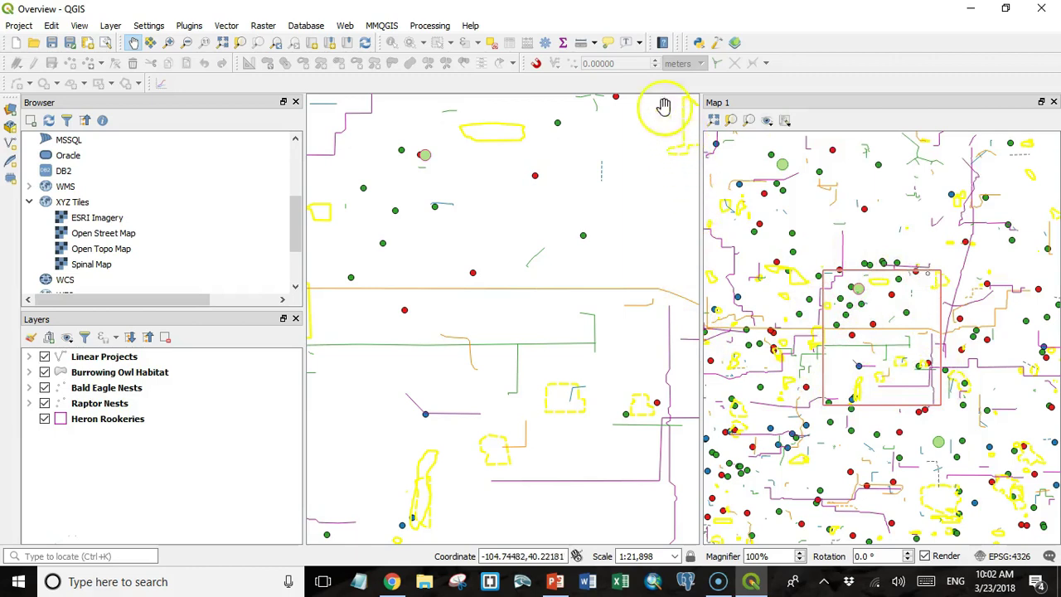
pyautogui.scroll(2, 509, 363)
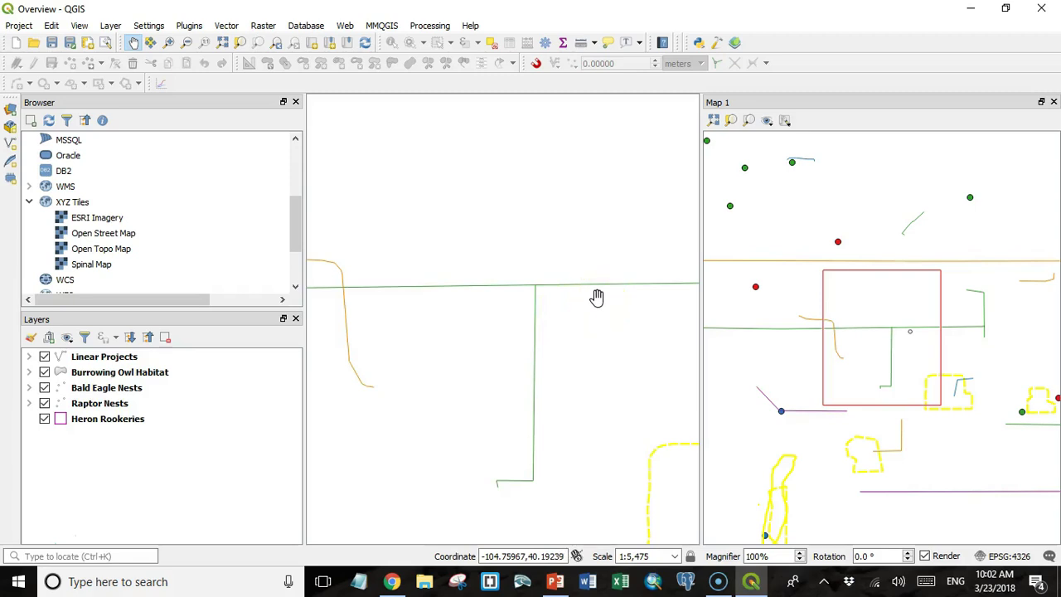
pyautogui.click(588, 309)
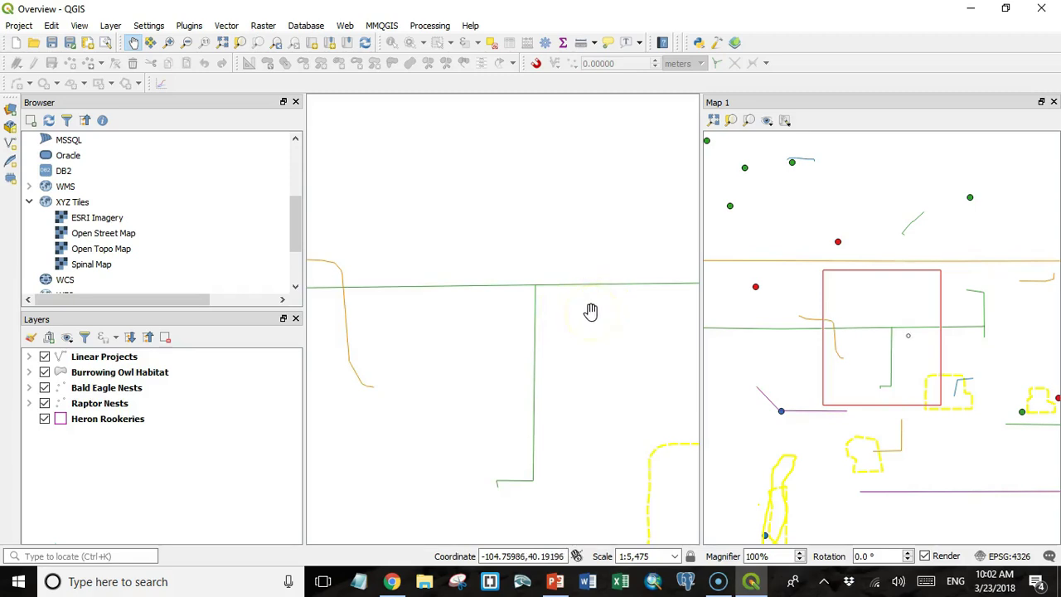
pyautogui.click(728, 324)
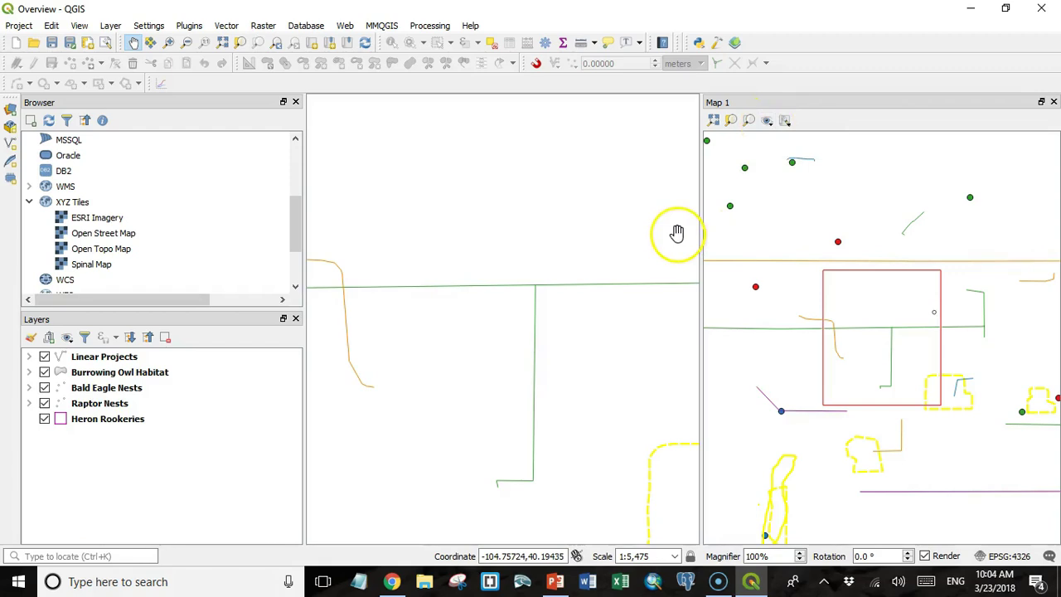
# - Rename the Map 1 view to Overview
pyautogui.click(785, 122)
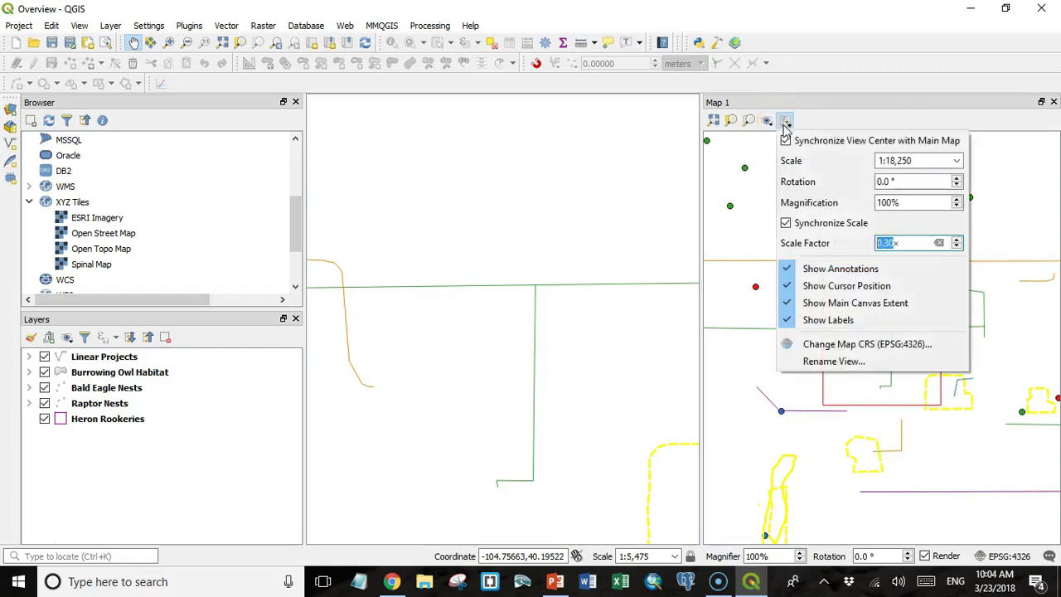
pyautogui.click(834, 360)
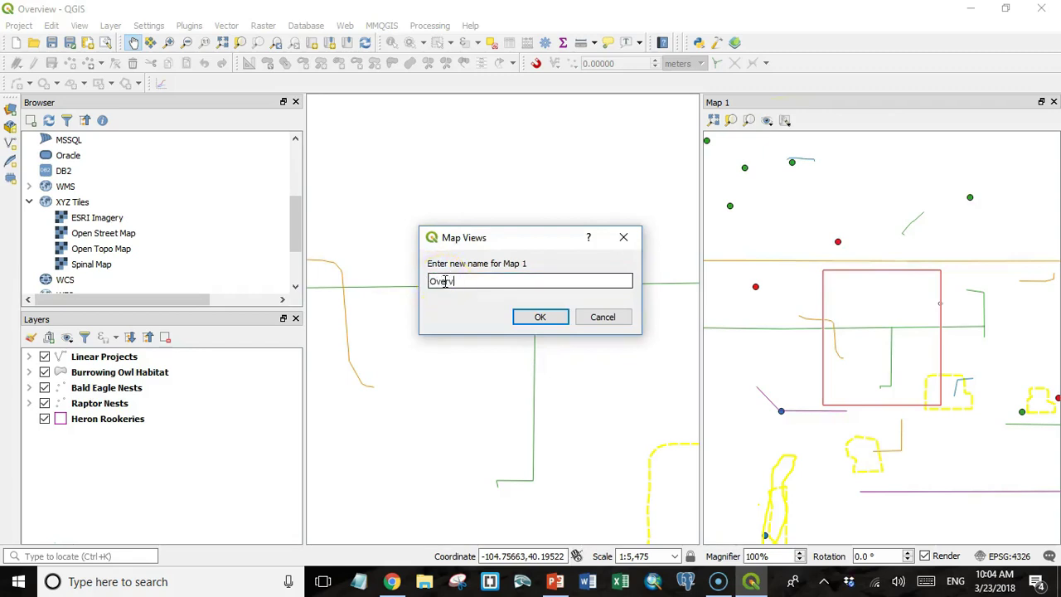
pyautogui.click(540, 317)
# - Lower the Overview view's scale factor to 0.10 and pan the main map
pyautogui.click(785, 122)
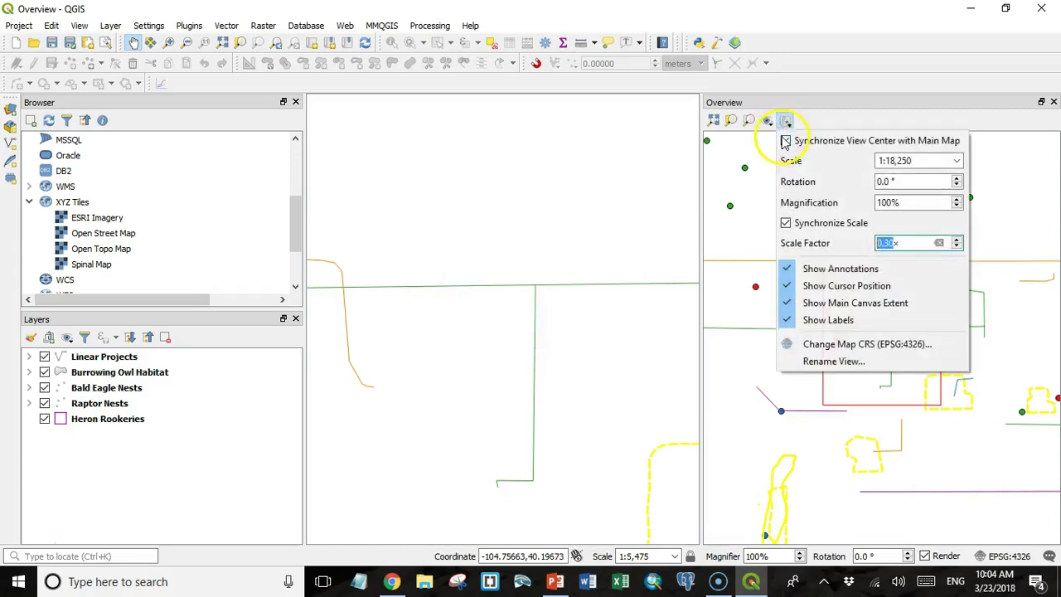
pyautogui.click(958, 247)
pyautogui.click(958, 248)
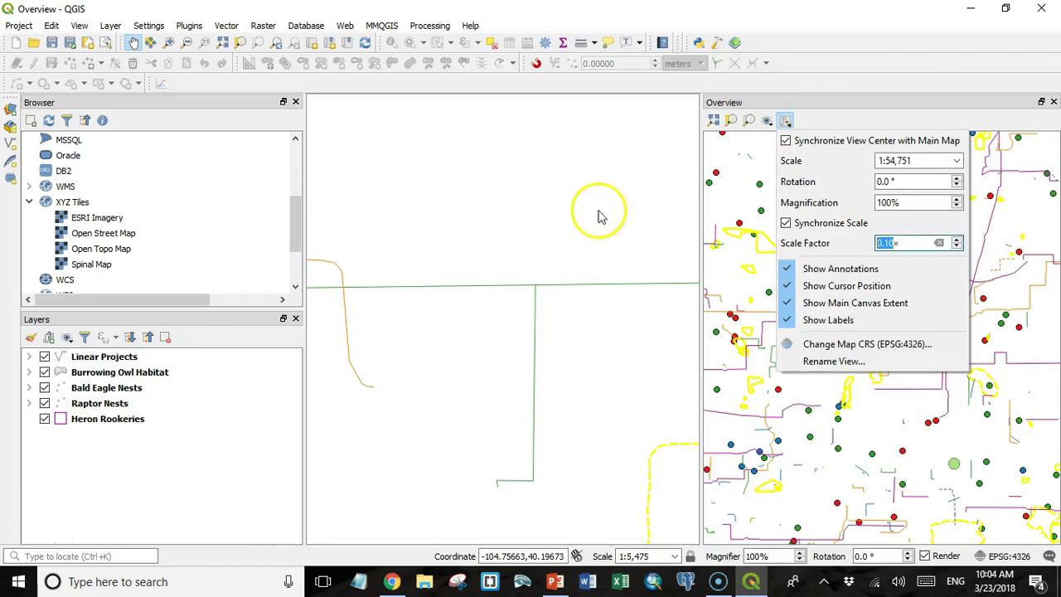
pyautogui.moveTo(585, 207); pyautogui.dragTo(493, 170)
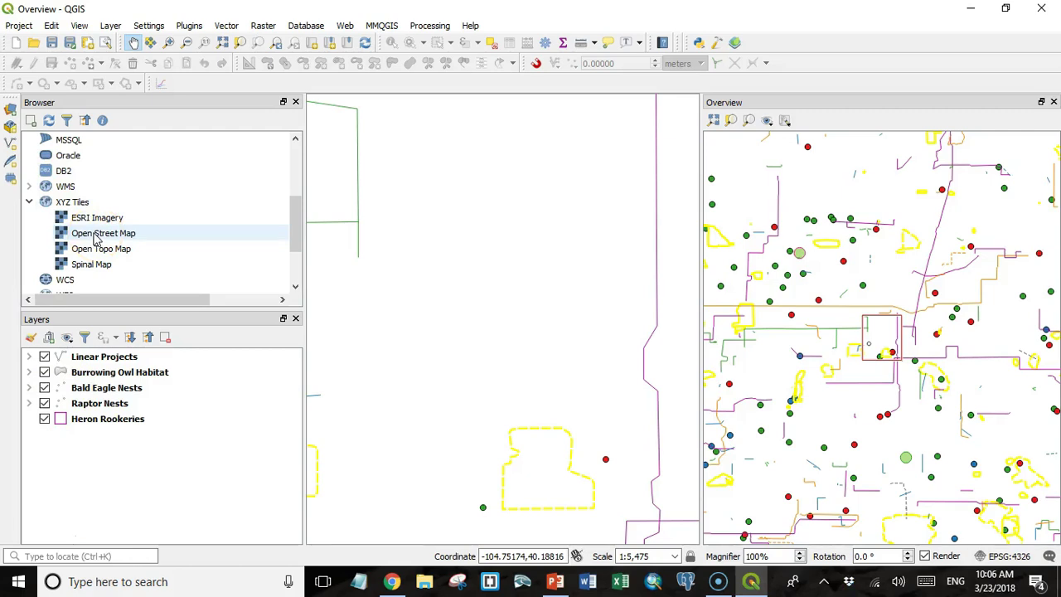
# - Add the Open Street Map XYZ tile layer and move it below all other layers
pyautogui.doubleClick(95, 236)
pyautogui.moveTo(83, 357); pyautogui.dragTo(66, 443)
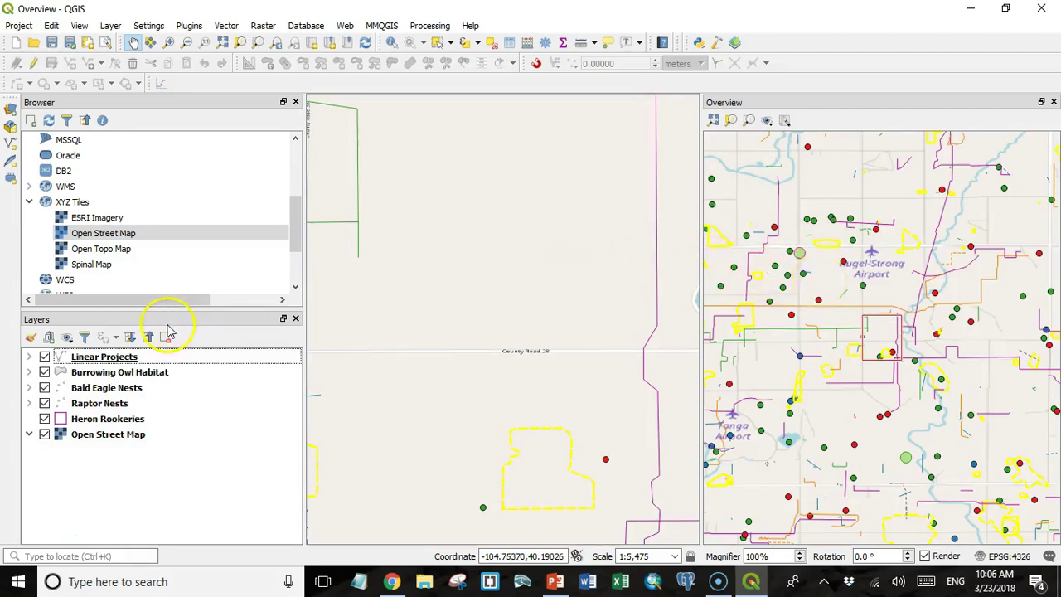
pyautogui.click(68, 340)
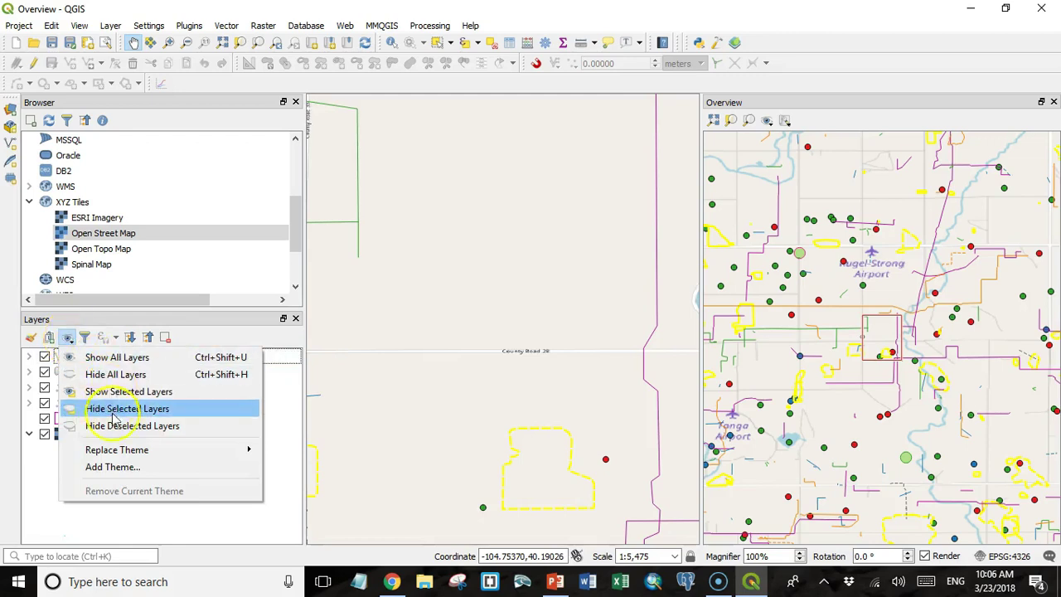
# - Create a map theme named Overview and set it as the Overview view's theme
pyautogui.click(112, 467)
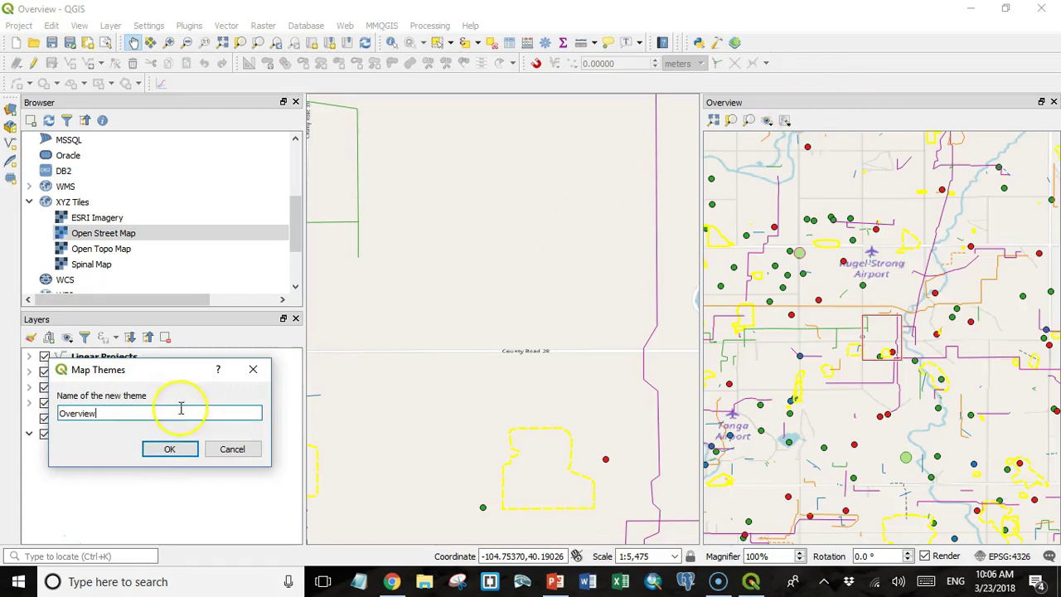
pyautogui.click(169, 450)
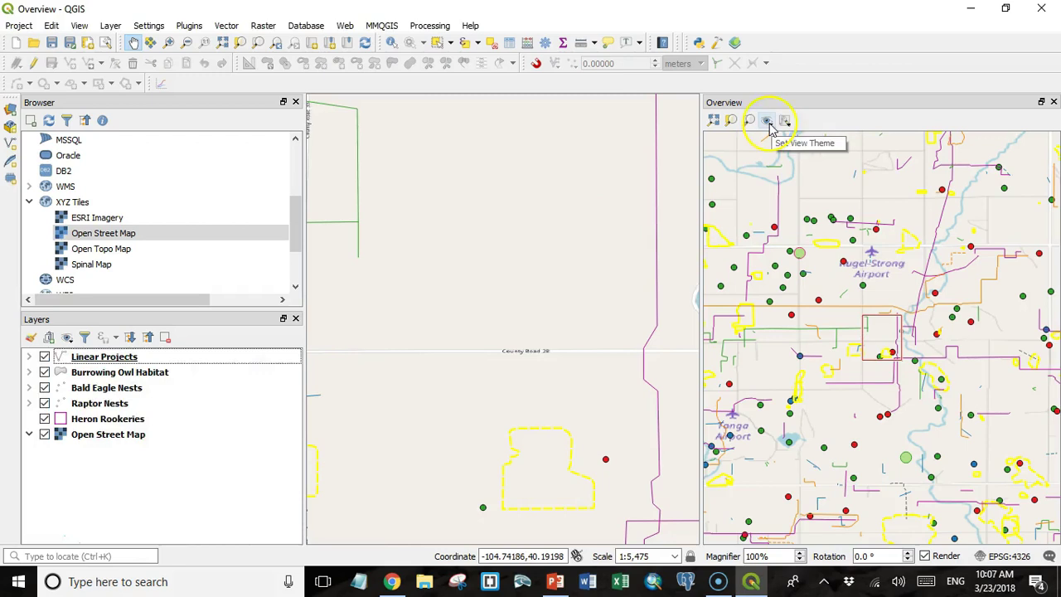
pyautogui.click(769, 124)
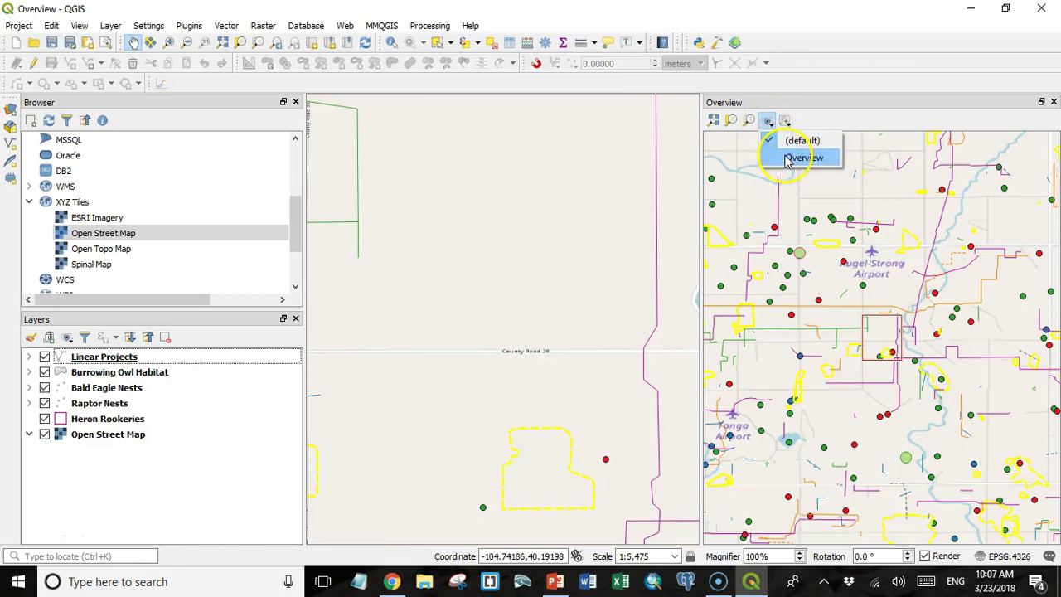
pyautogui.click(801, 158)
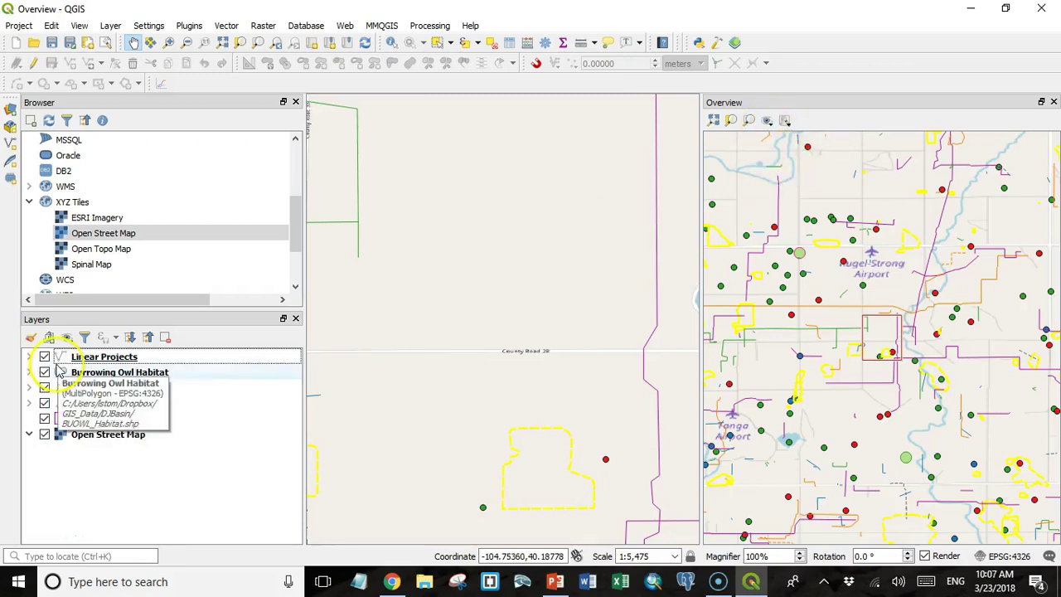
pyautogui.click(108, 418)
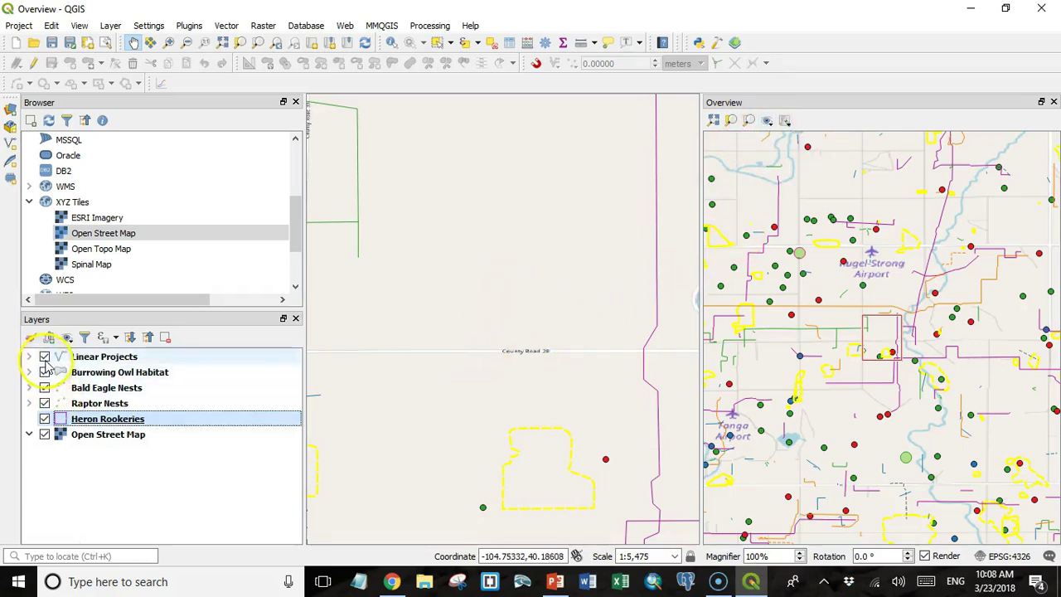
pyautogui.click(44, 419)
pyautogui.click(44, 435)
pyautogui.click(44, 403)
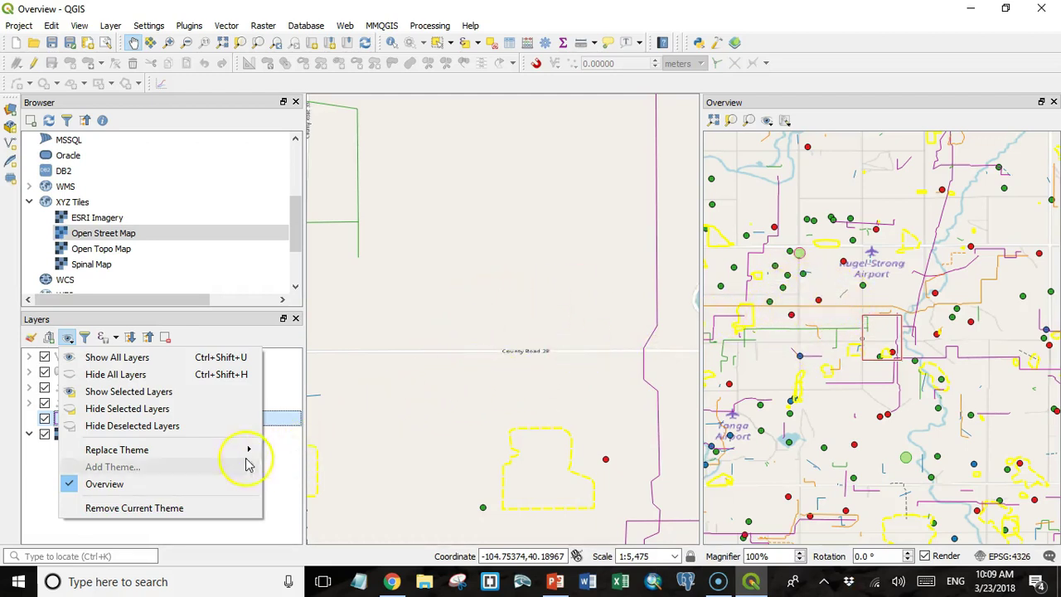
pyautogui.click(285, 426)
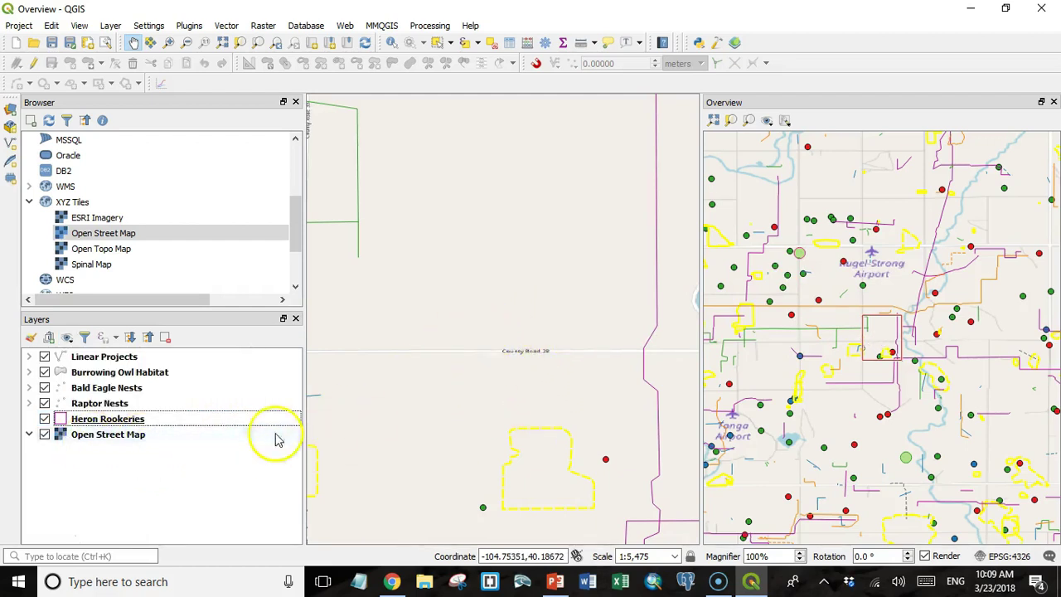
# - Hide Heron Rookeries, Raptor Nests, Bald Eagle Nests and Burrowing Owl Habitat layers
pyautogui.click(44, 417)
pyautogui.click(45, 403)
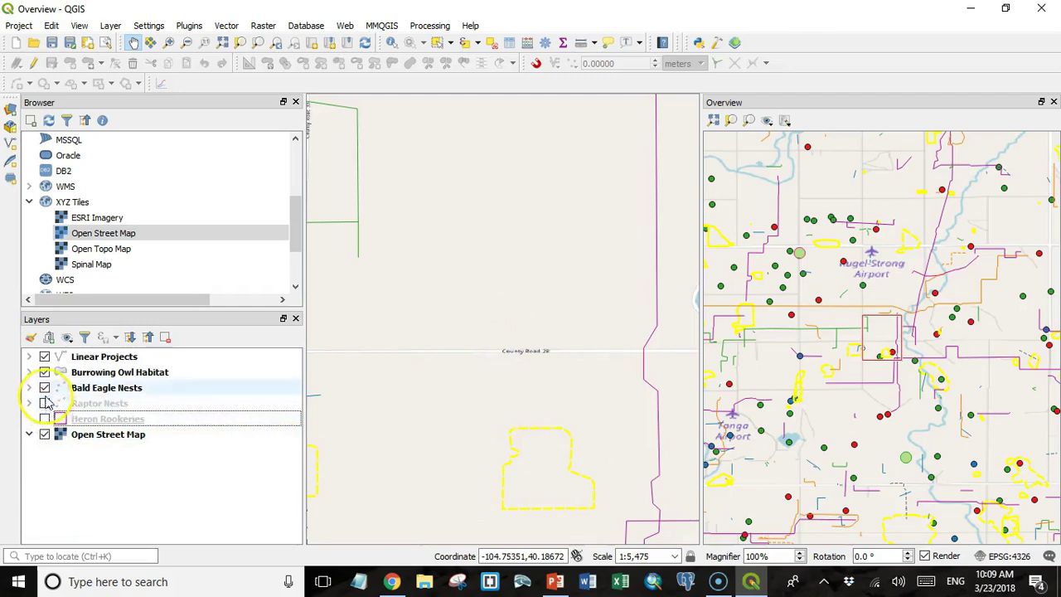
pyautogui.click(45, 388)
pyautogui.click(45, 372)
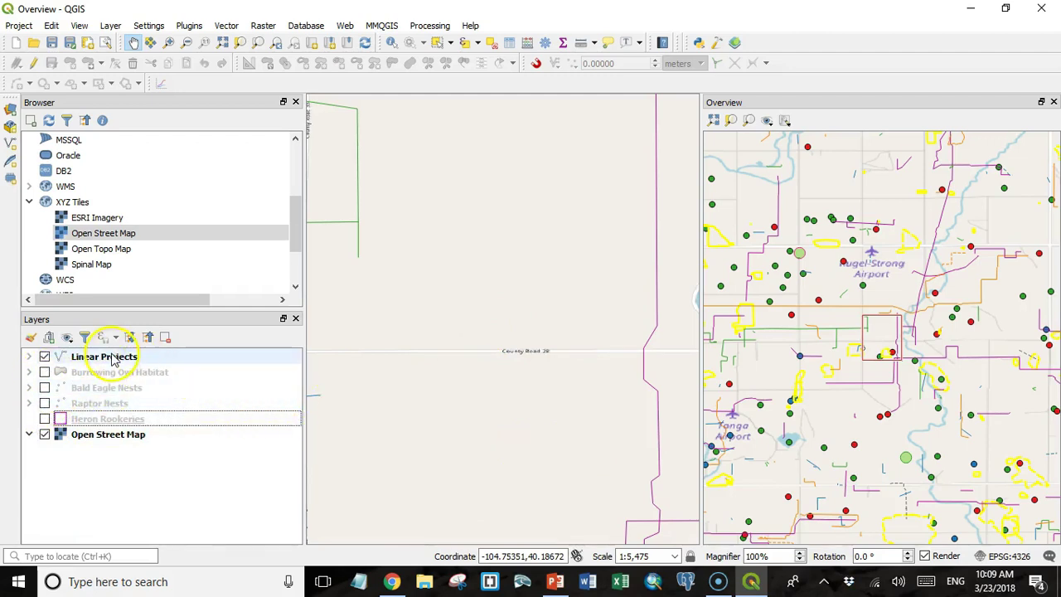
# - Replace the Overview map theme with the current Linear Projects plus basemap visibility
pyautogui.moveTo(114, 358)
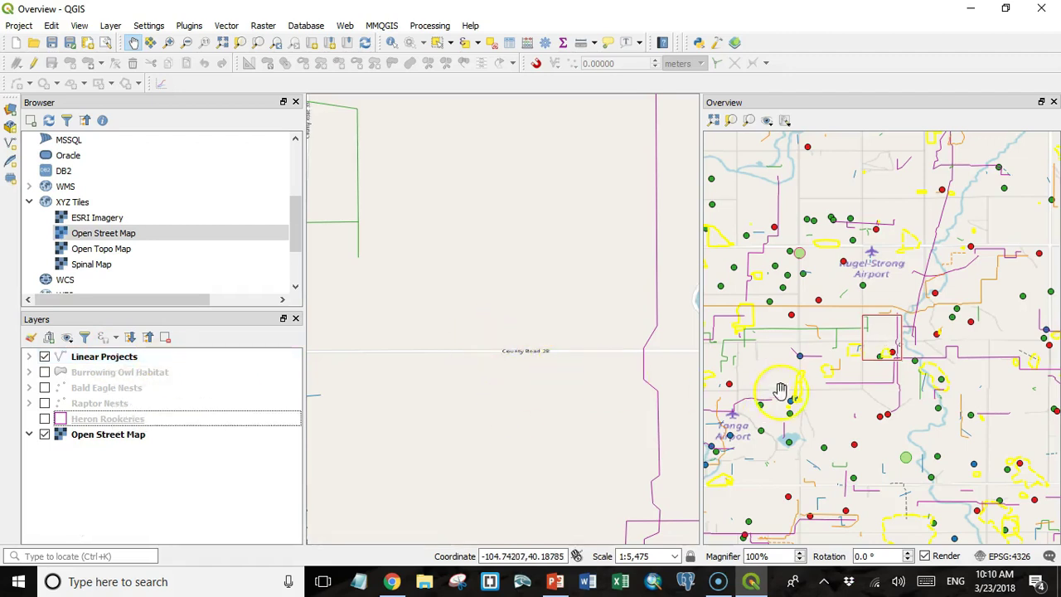
pyautogui.click(67, 339)
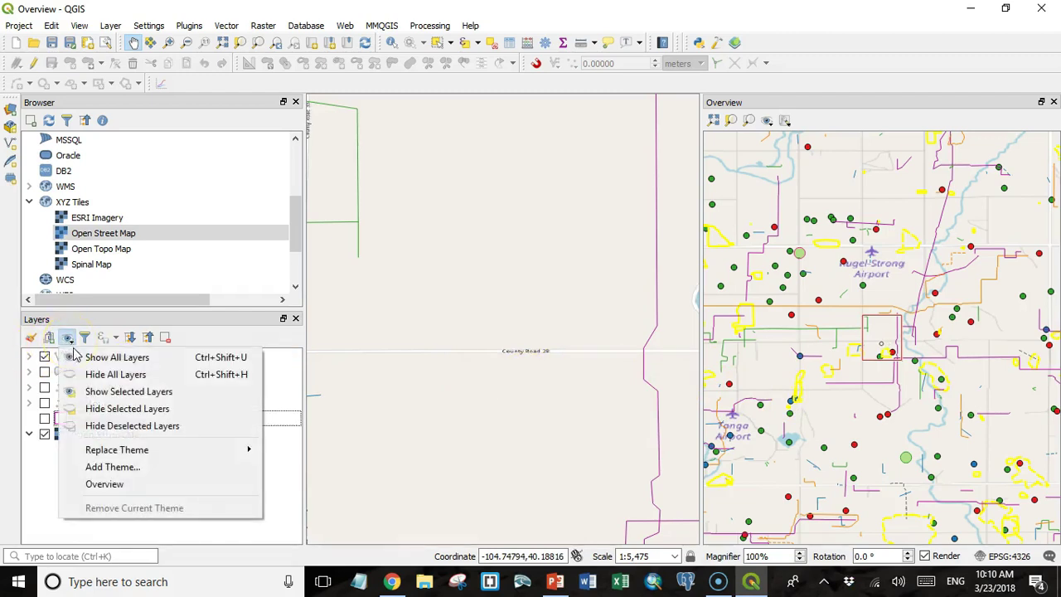
pyautogui.moveTo(137, 449)
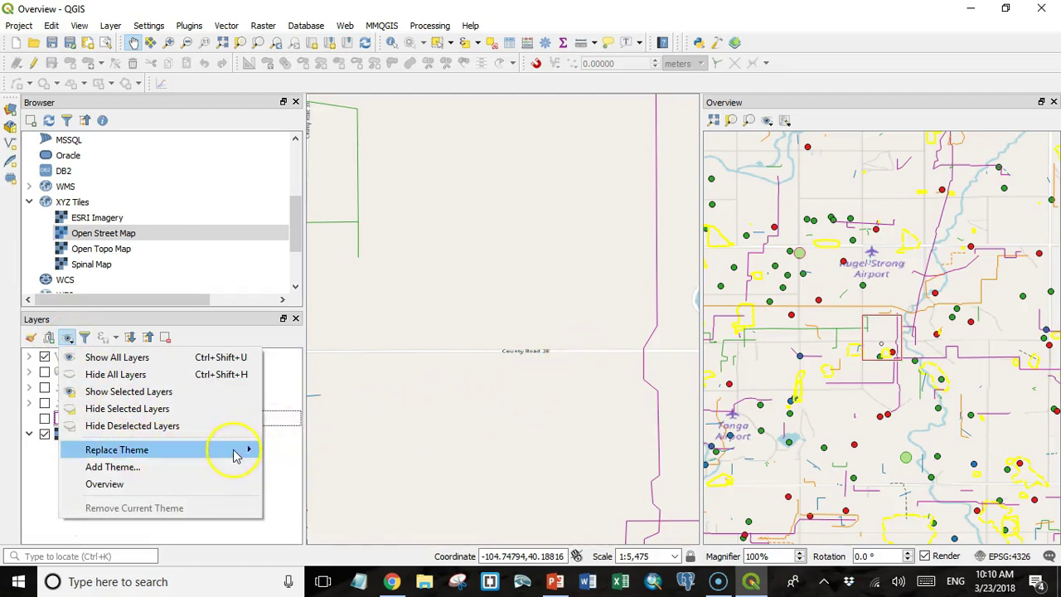
pyautogui.moveTo(237, 453)
pyautogui.click(294, 452)
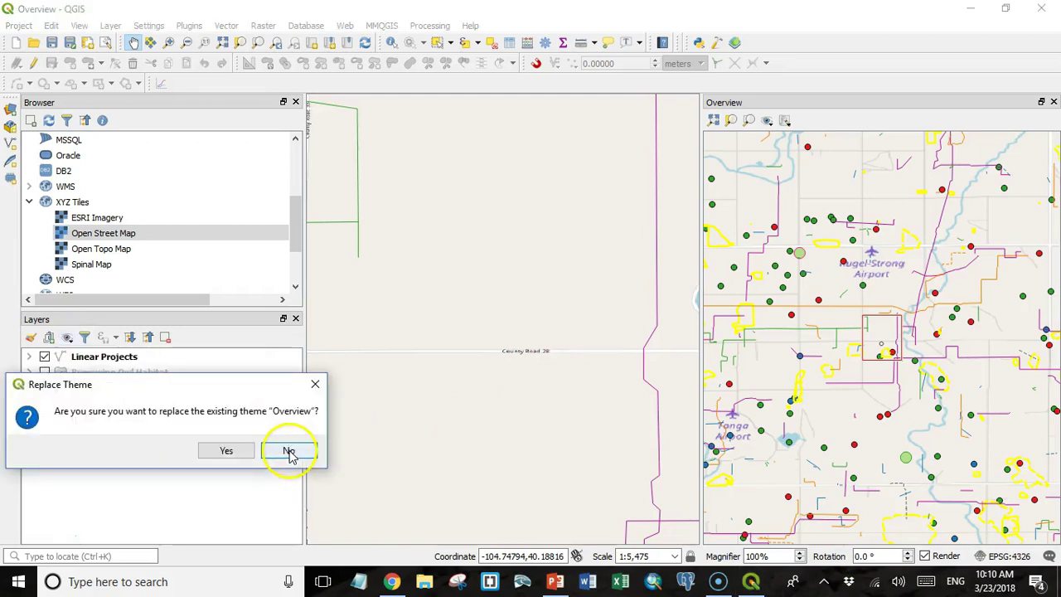
pyautogui.click(223, 455)
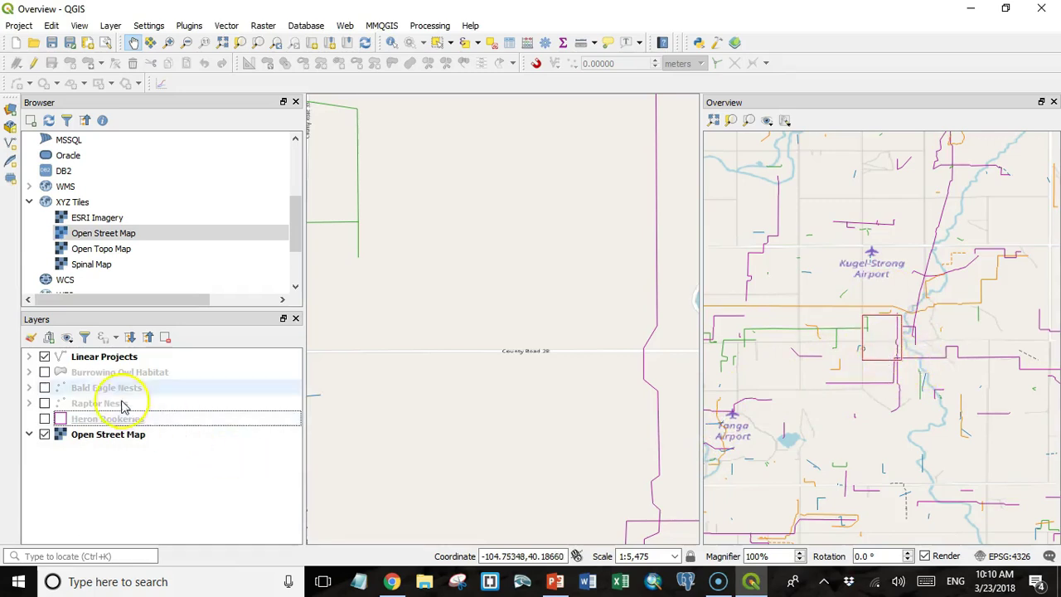
# - Show Burrowing Owl Habitat, Bald Eagle Nests and Raptor Nests again and zoom out to 1:21,897
pyautogui.click(44, 373)
pyautogui.click(44, 387)
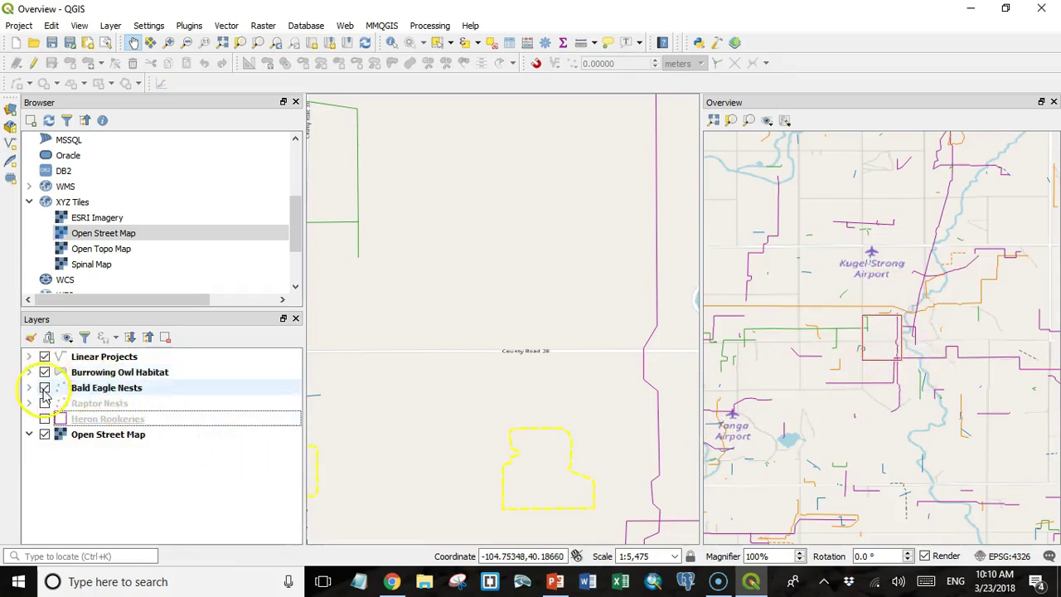
pyautogui.click(44, 403)
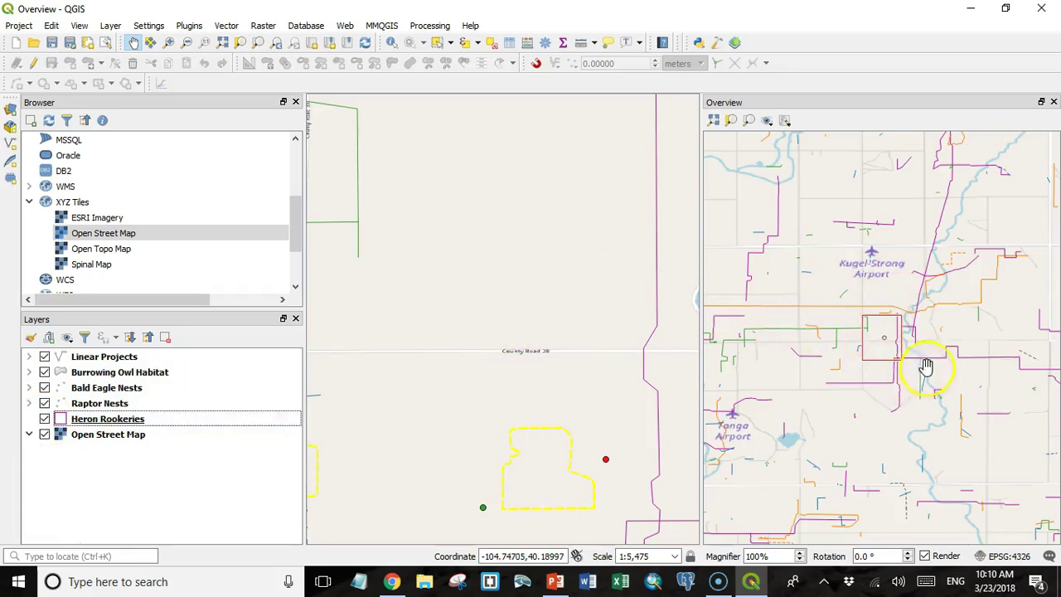
pyautogui.scroll(-2, 502, 332)
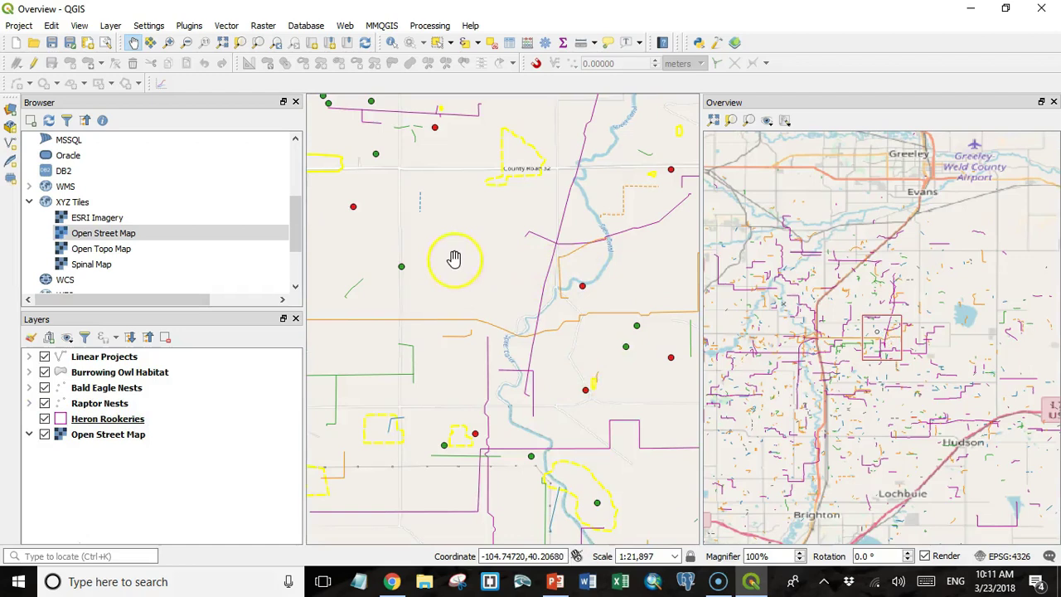
# - Add another map view and dock it above the Overview view
pyautogui.click(79, 26)
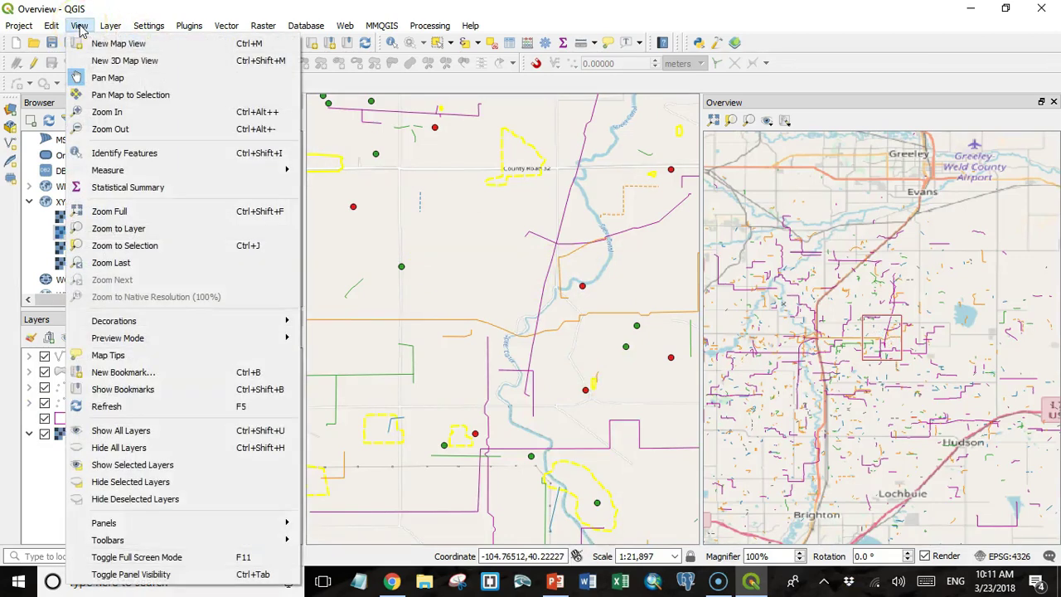
pyautogui.click(103, 43)
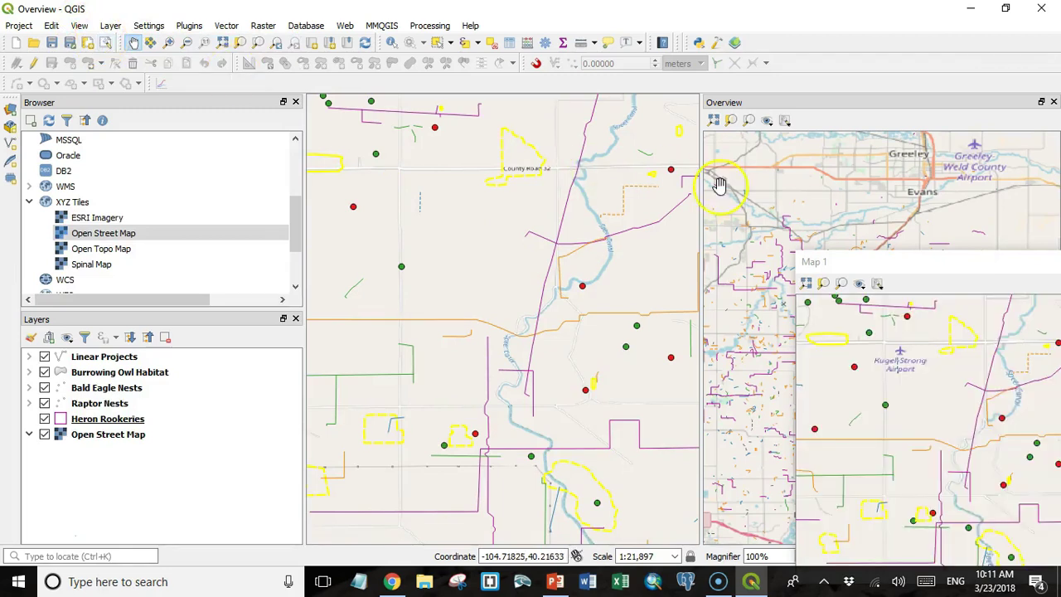
pyautogui.moveTo(887, 271); pyautogui.dragTo(818, 137)
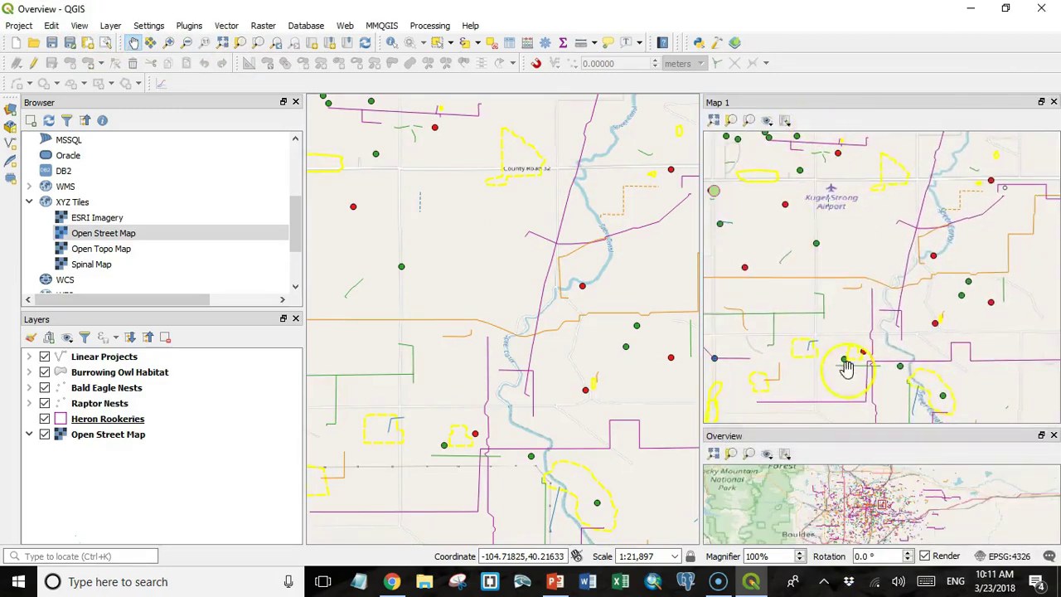
pyautogui.moveTo(856, 426); pyautogui.dragTo(837, 322)
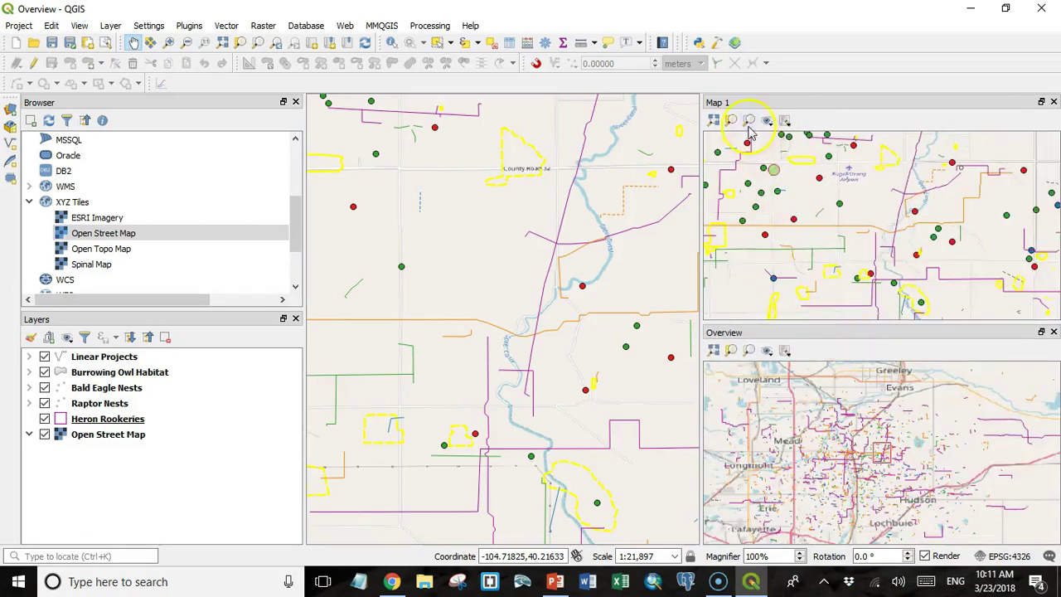
# - Rename the new map view to Closeup
pyautogui.click(787, 122)
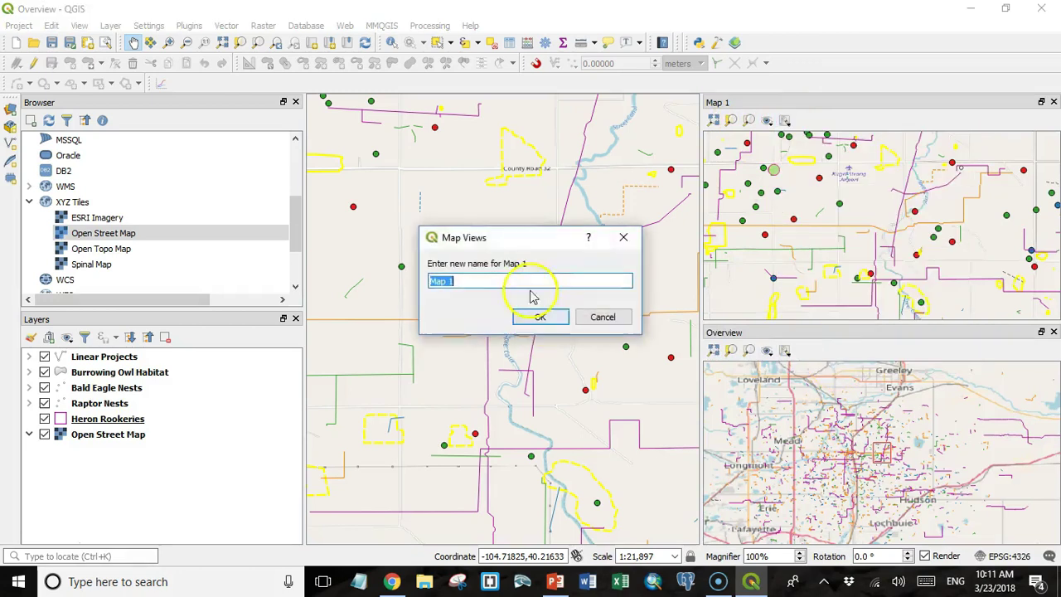
pyautogui.write('Closeup')
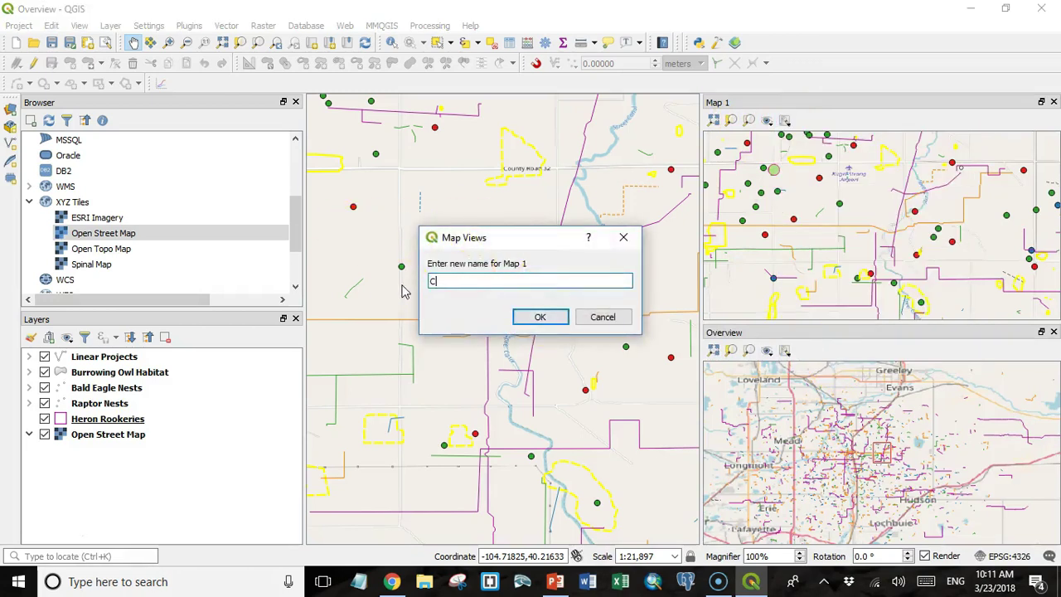
pyautogui.press('Return')
# - Sync the Closeup view's centre with the main map and fix its scale at 1:2,500
pyautogui.click(786, 120)
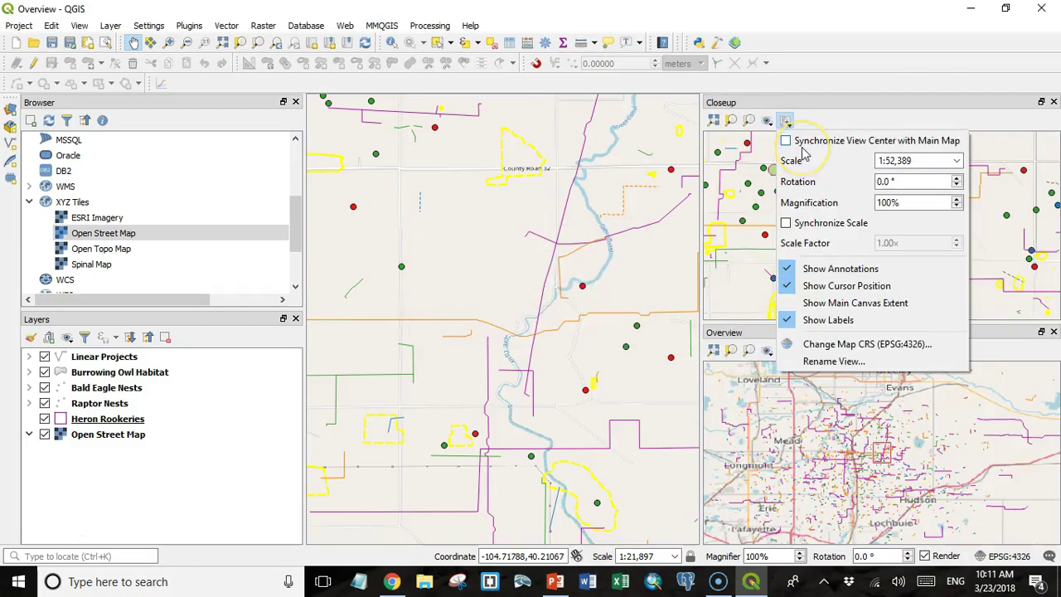
pyautogui.click(786, 141)
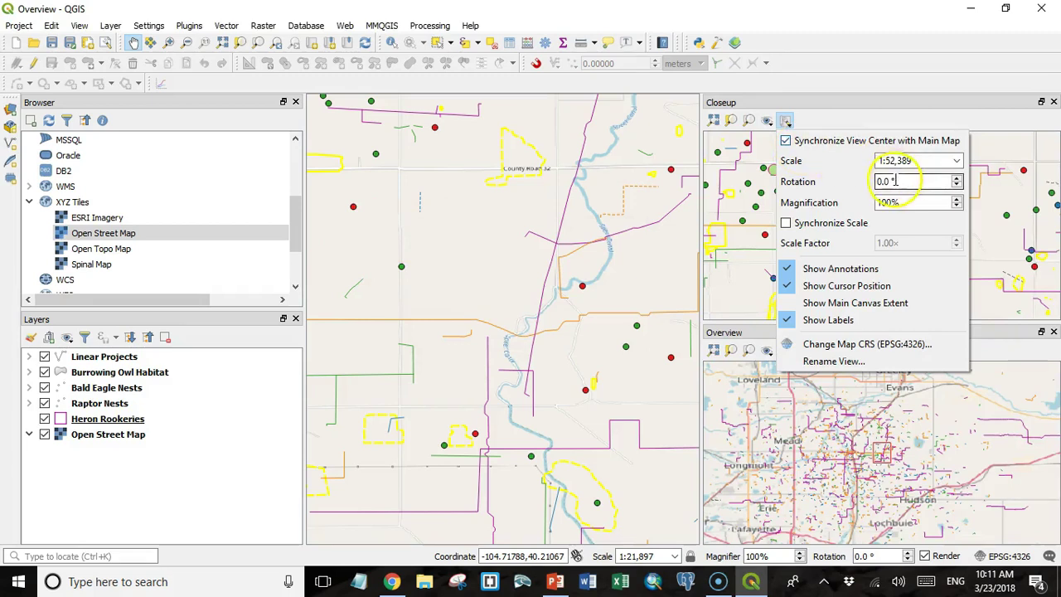
pyautogui.click(958, 162)
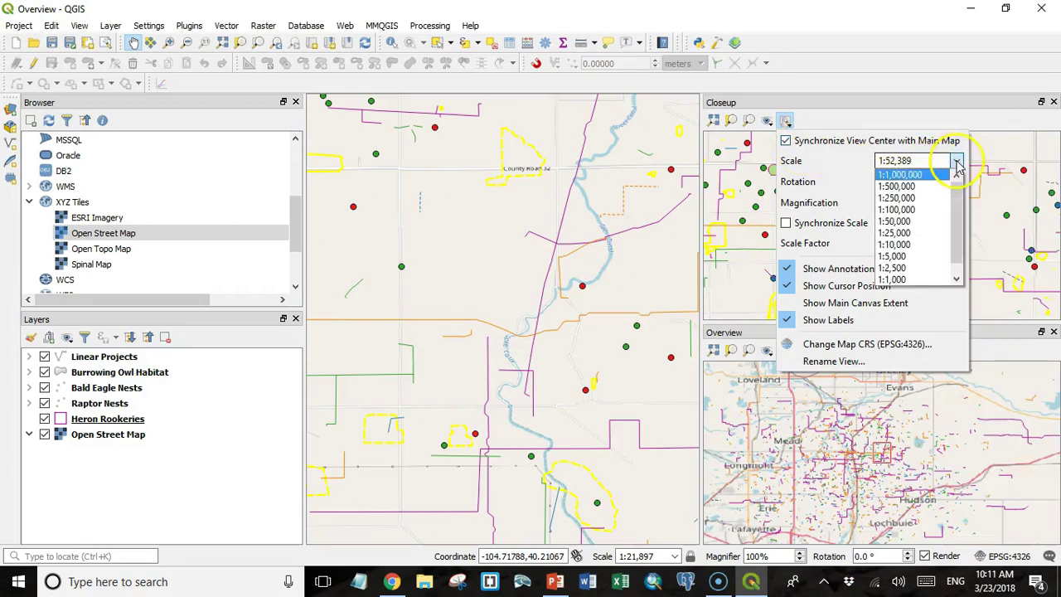
pyautogui.click(923, 268)
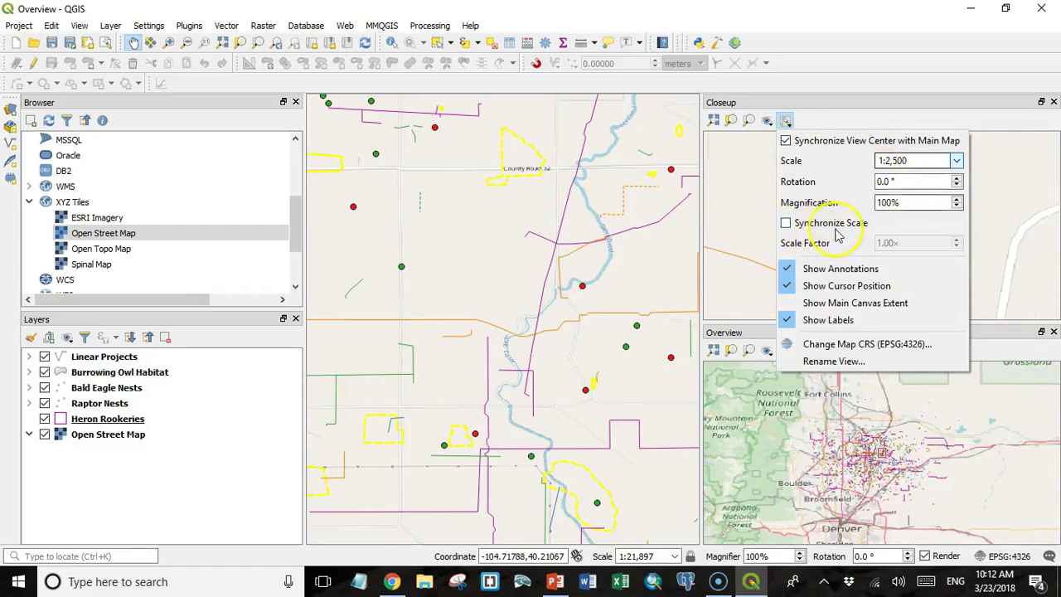
pyautogui.click(839, 234)
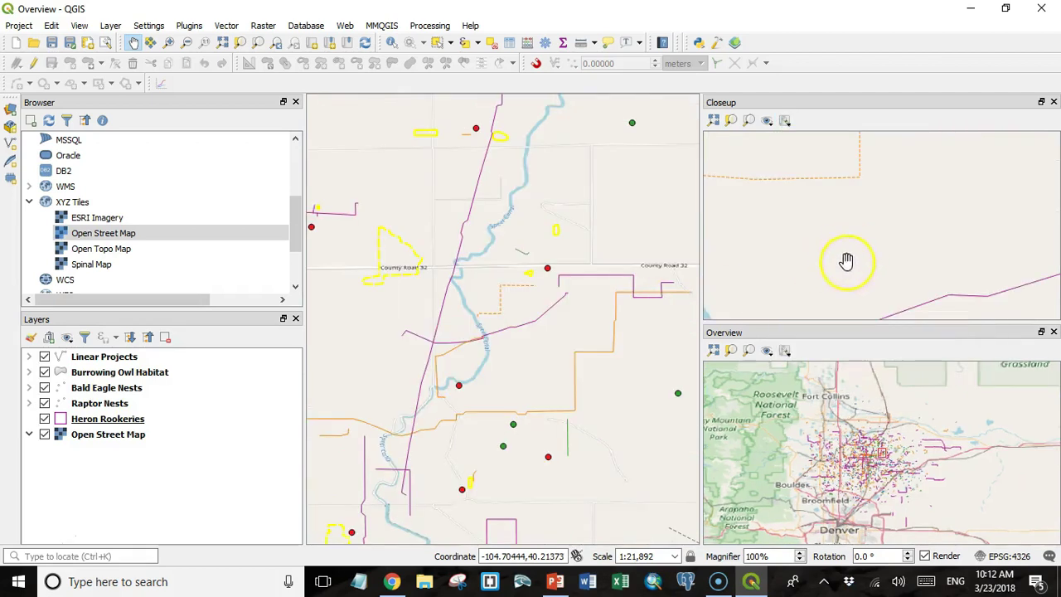
# - Change the Overview view's scale factor from 0.02 to 0.1, then recentre the main map on a new spot
pyautogui.click(785, 351)
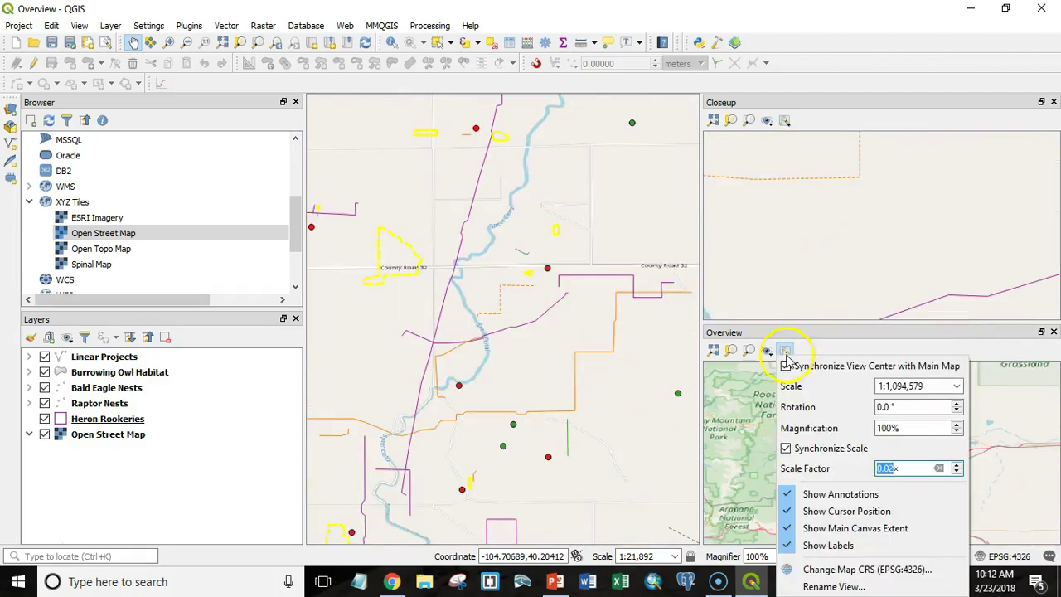
pyautogui.click(892, 469)
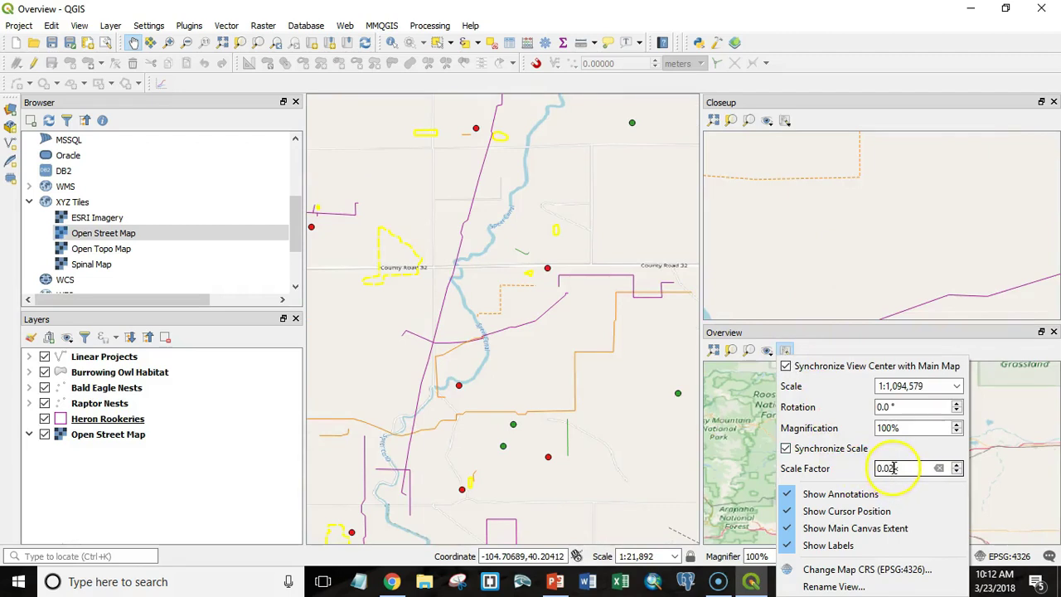
pyautogui.doubleClick(891, 470)
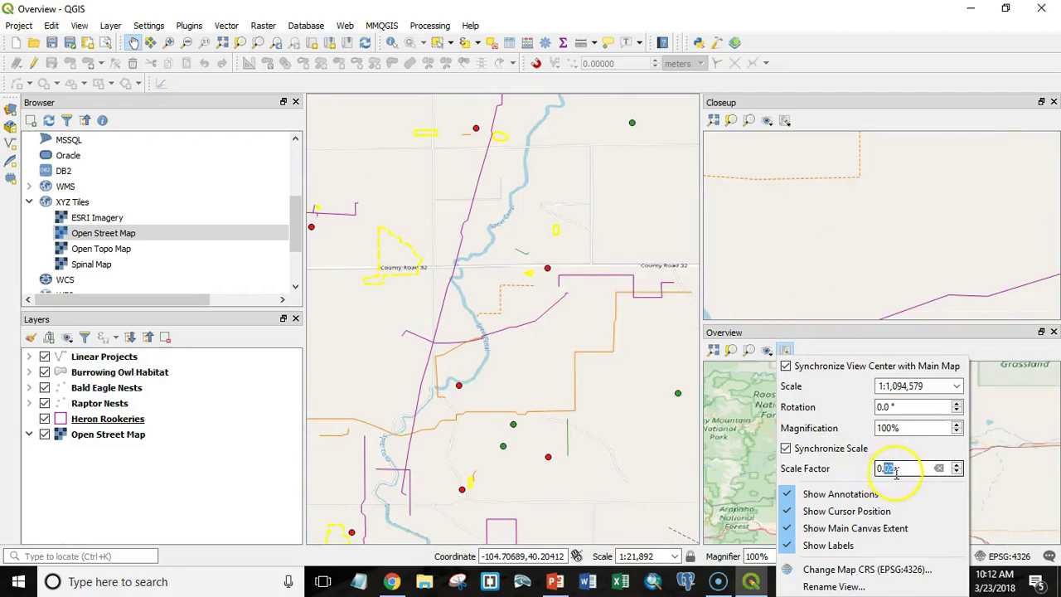
pyautogui.write('1')
pyautogui.click(600, 253)
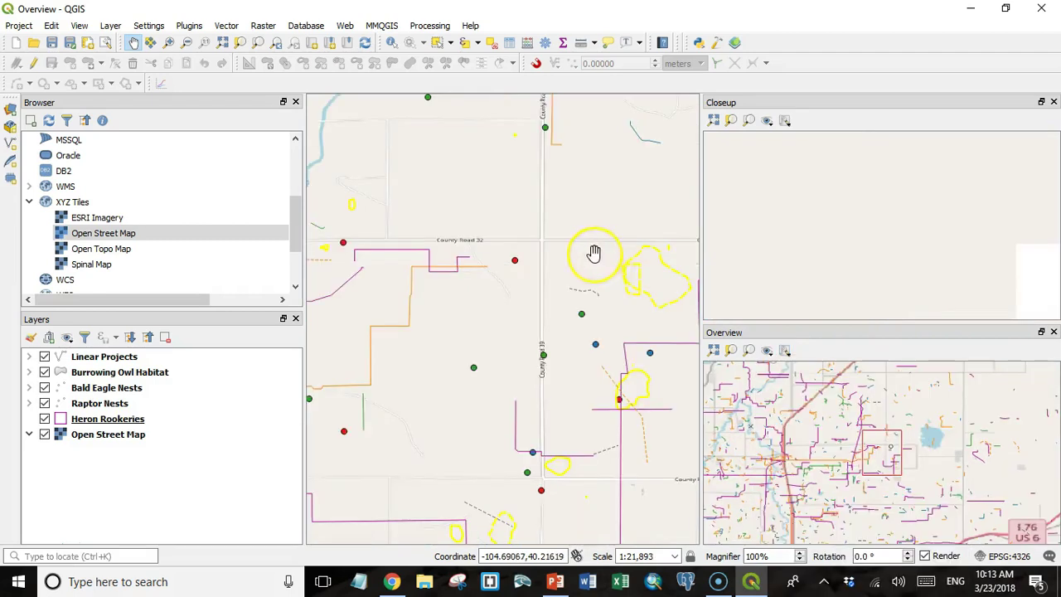
pyautogui.click(513, 262)
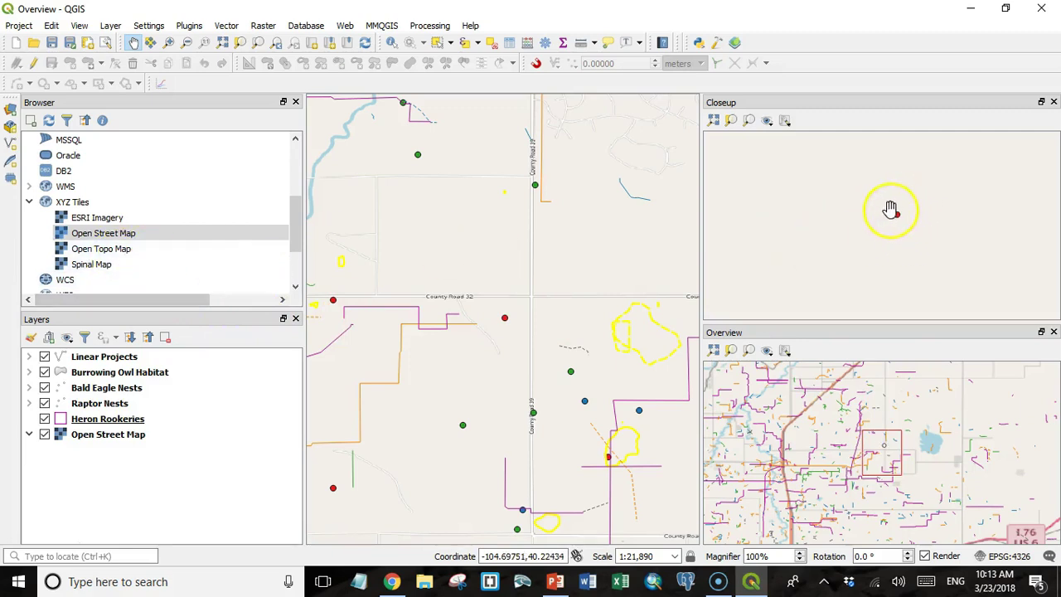
# - Add the ESRI Imagery basemap below Heron Rookeries and hide Open Street Map
pyautogui.doubleClick(95, 219)
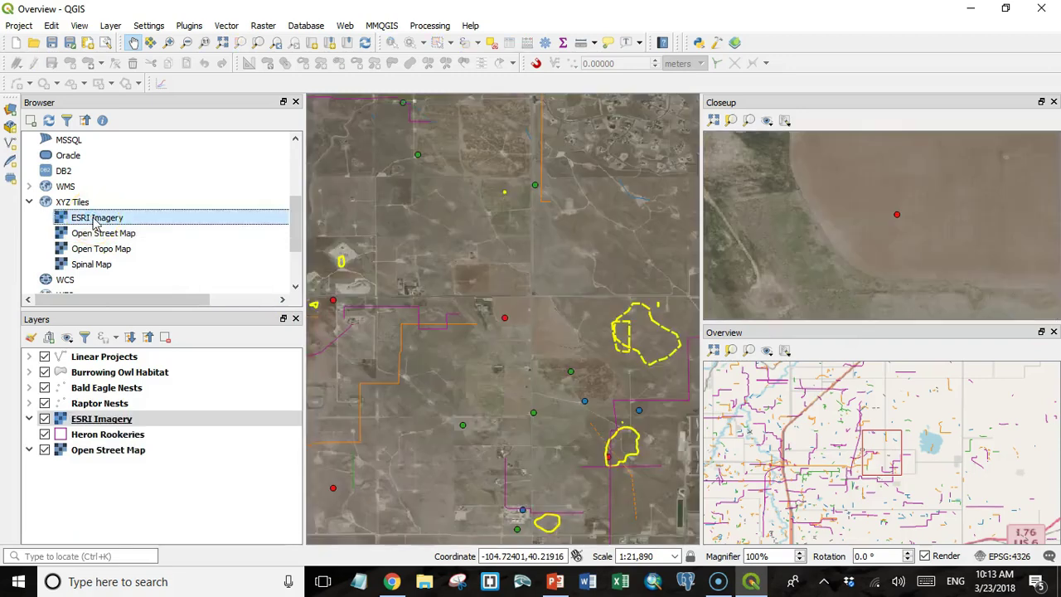
pyautogui.moveTo(99, 419); pyautogui.dragTo(100, 440)
pyautogui.click(44, 449)
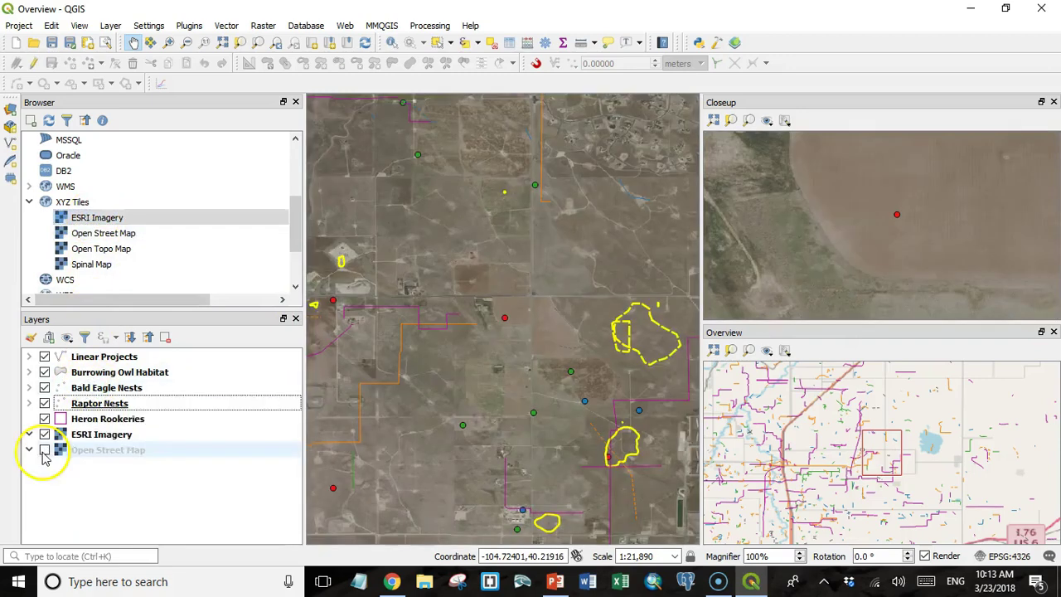
# - Save the current layer visibility as a new map theme named 'Closeup'
pyautogui.click(67, 338)
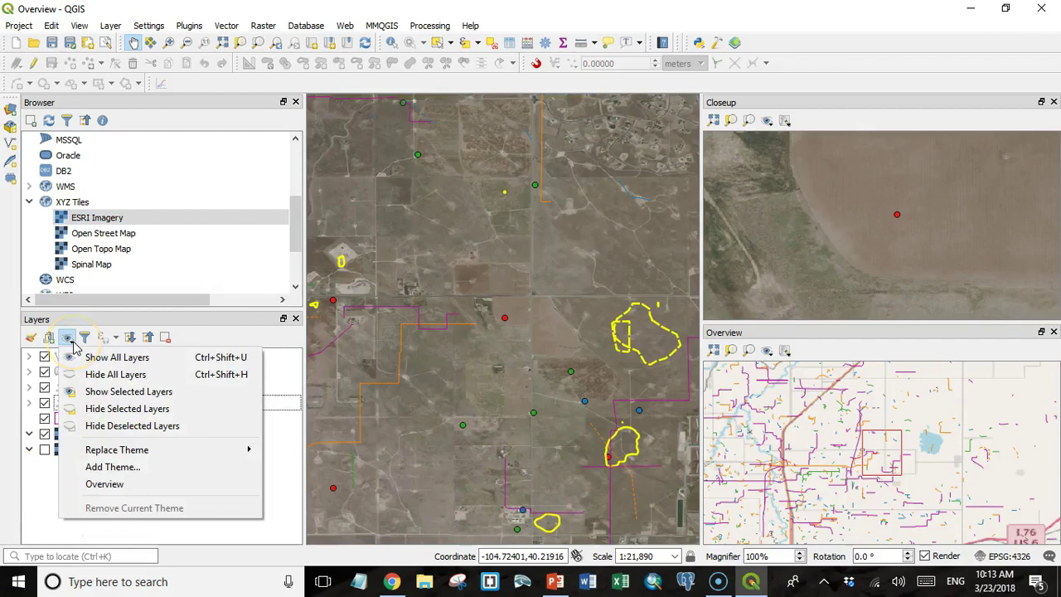
pyautogui.click(172, 465)
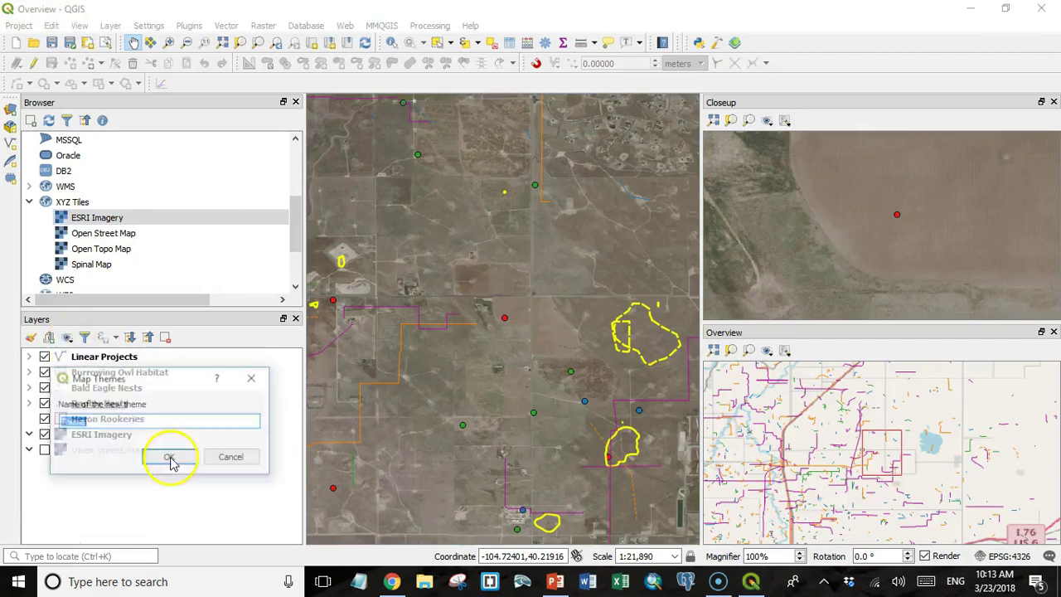
pyautogui.write('Clo')
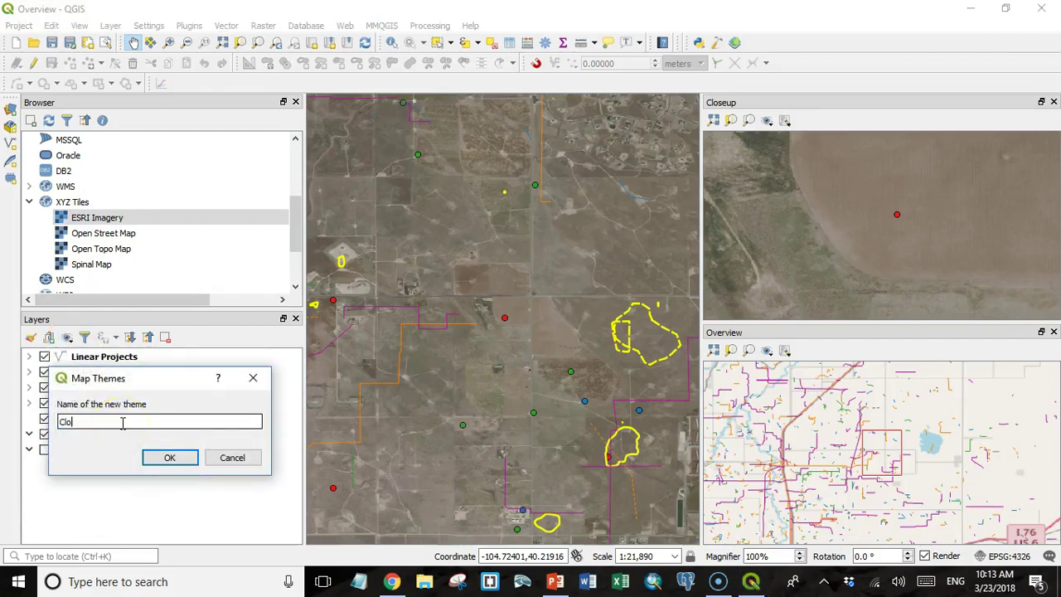
pyautogui.write('seup')
pyautogui.click(171, 458)
# - Assign the Closeup theme to the Closeup view and hide ESRI Imagery in the main map
pyautogui.click(772, 122)
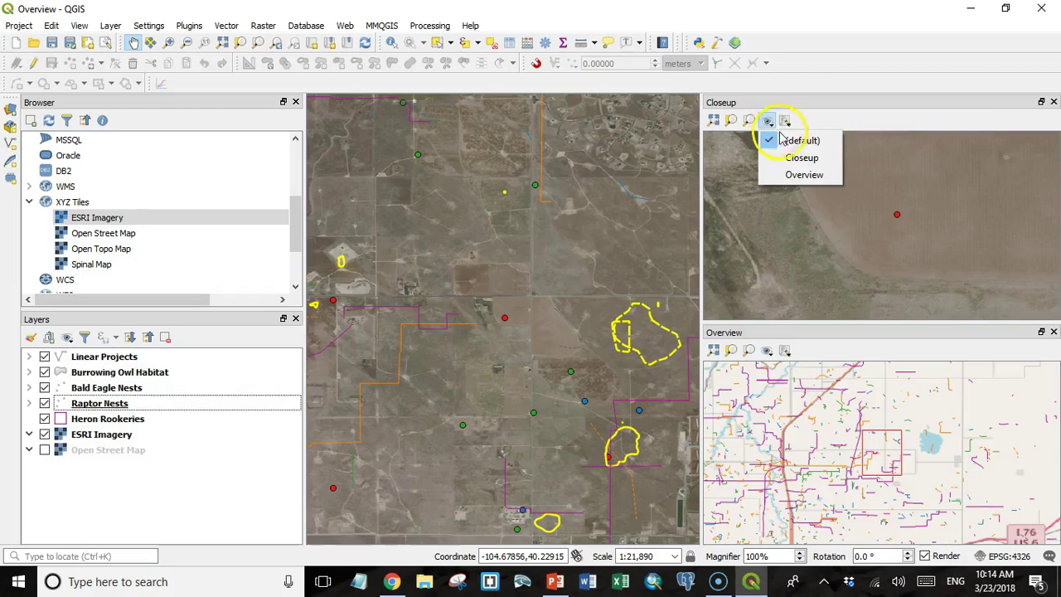
pyautogui.click(798, 157)
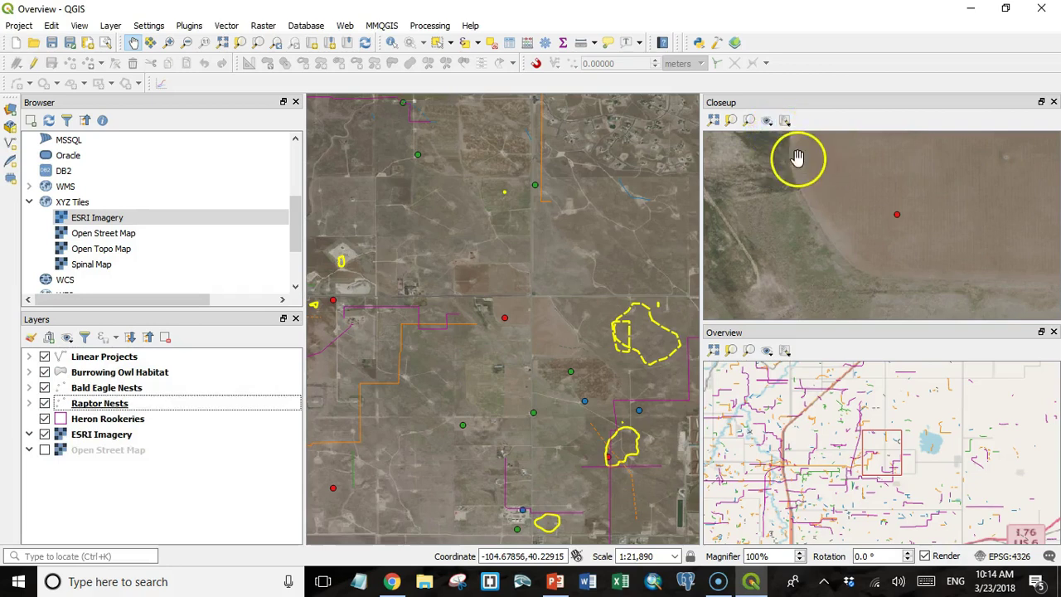
pyautogui.click(45, 436)
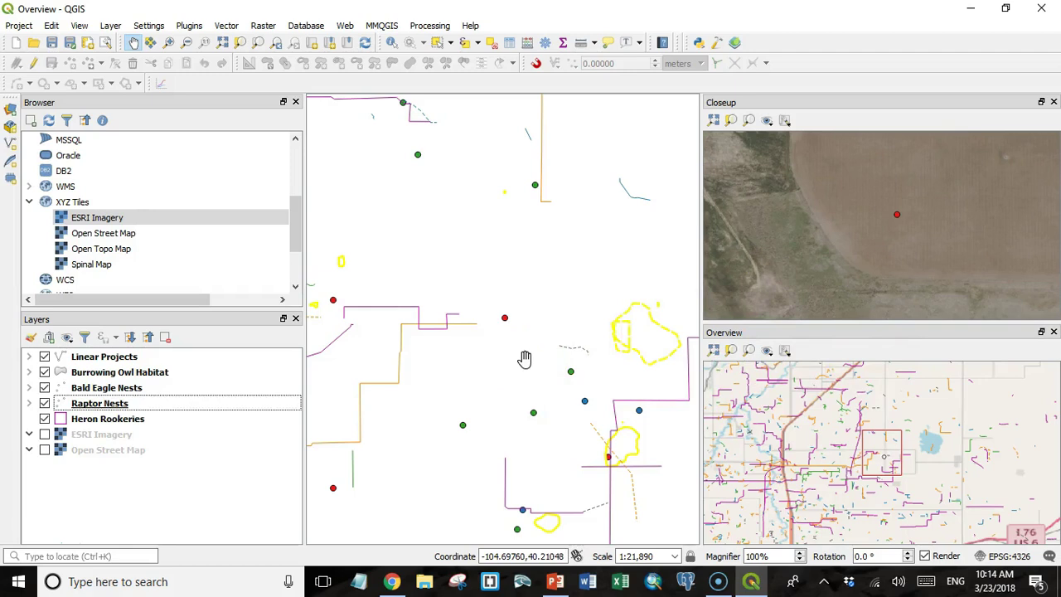
# - Zoom and pan the main map, settling at about 1:43,789 so both views follow
pyautogui.scroll(2, 522, 357)
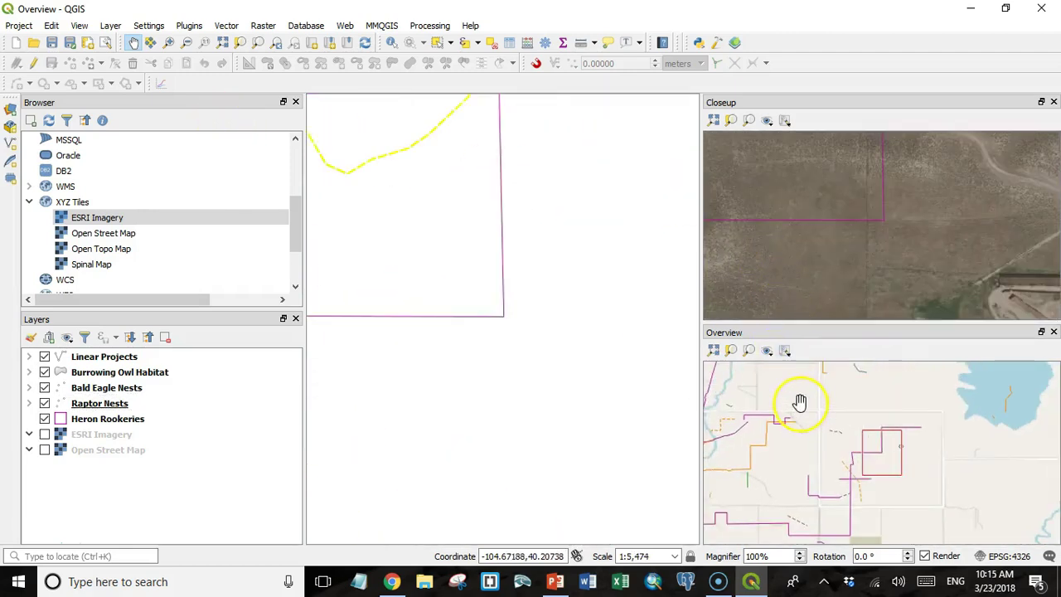
pyautogui.moveTo(787, 273)
pyautogui.mouseDown()
pyautogui.moveTo(793, 253)
pyautogui.moveTo(880, 236)
pyautogui.mouseUp()
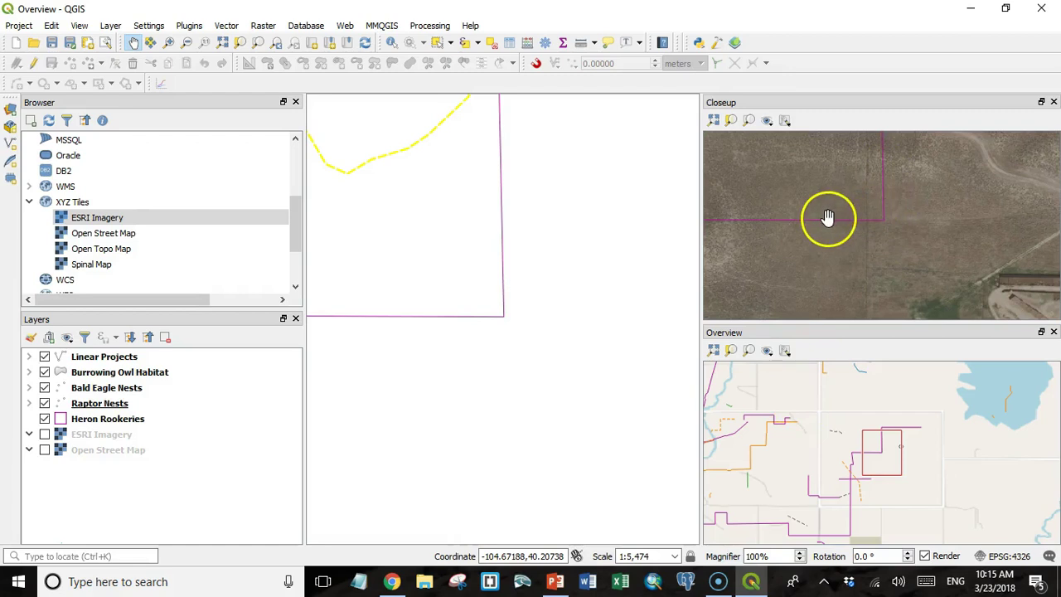
pyautogui.scroll(-3, 580, 249)
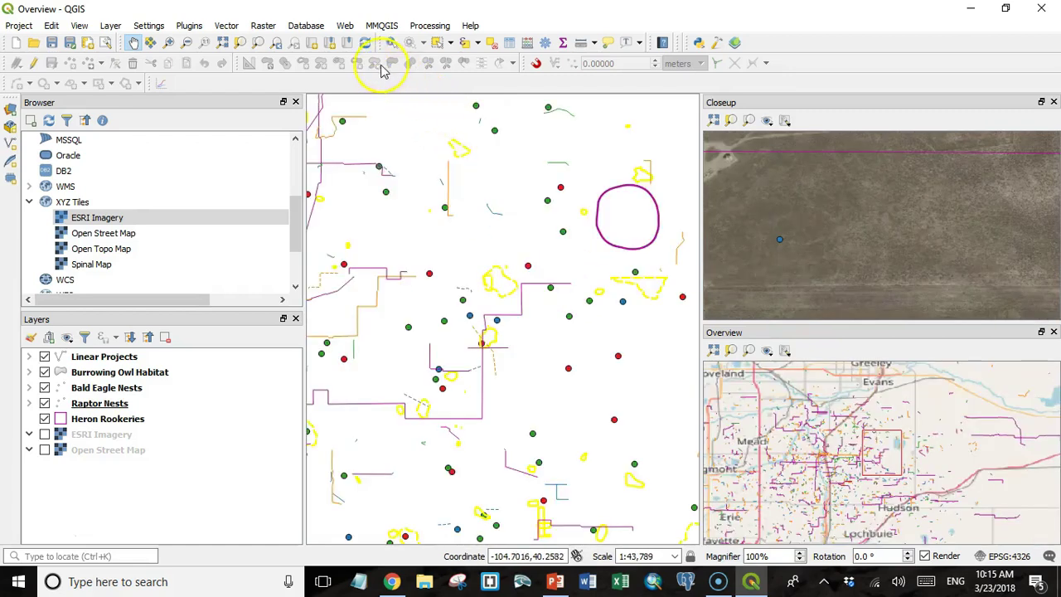
# - Select nest ID 47 in the Bald Eagle Nests attribute table and zoom the map to it
pyautogui.rightClick(93, 388)
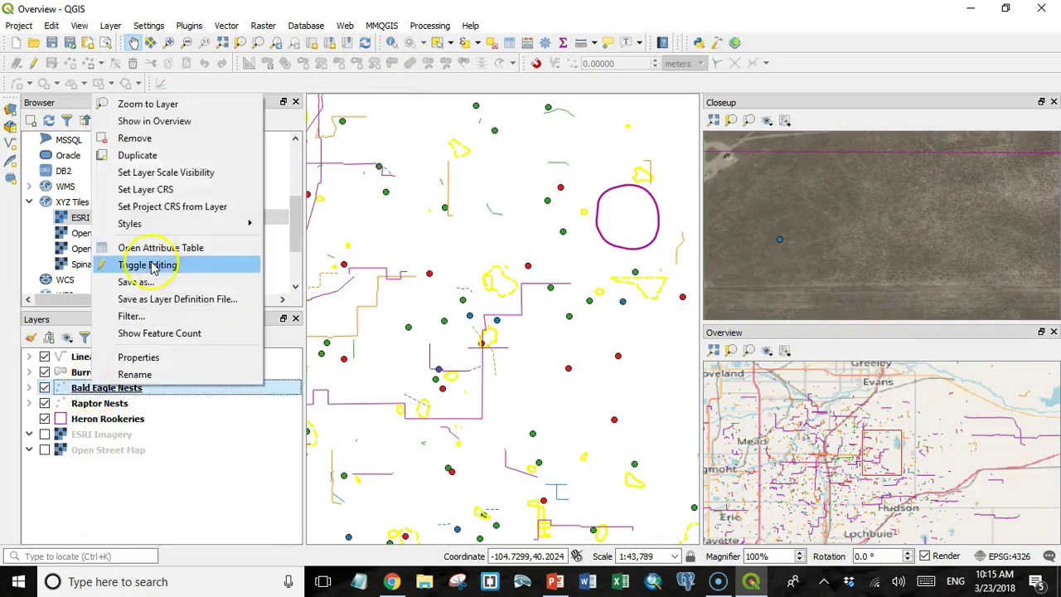
pyautogui.click(152, 247)
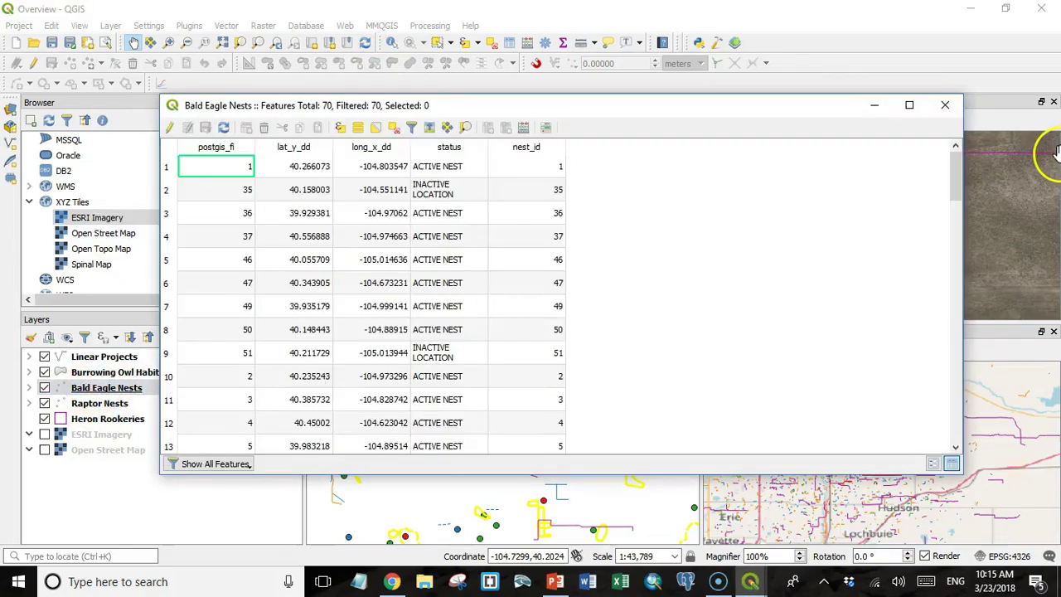
pyautogui.click(166, 282)
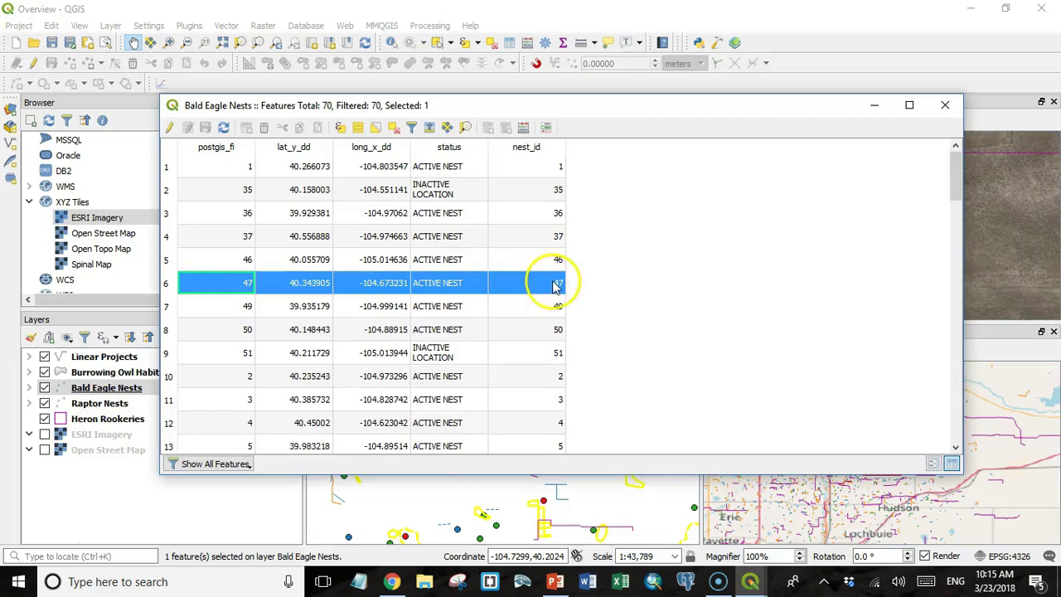
pyautogui.click(466, 129)
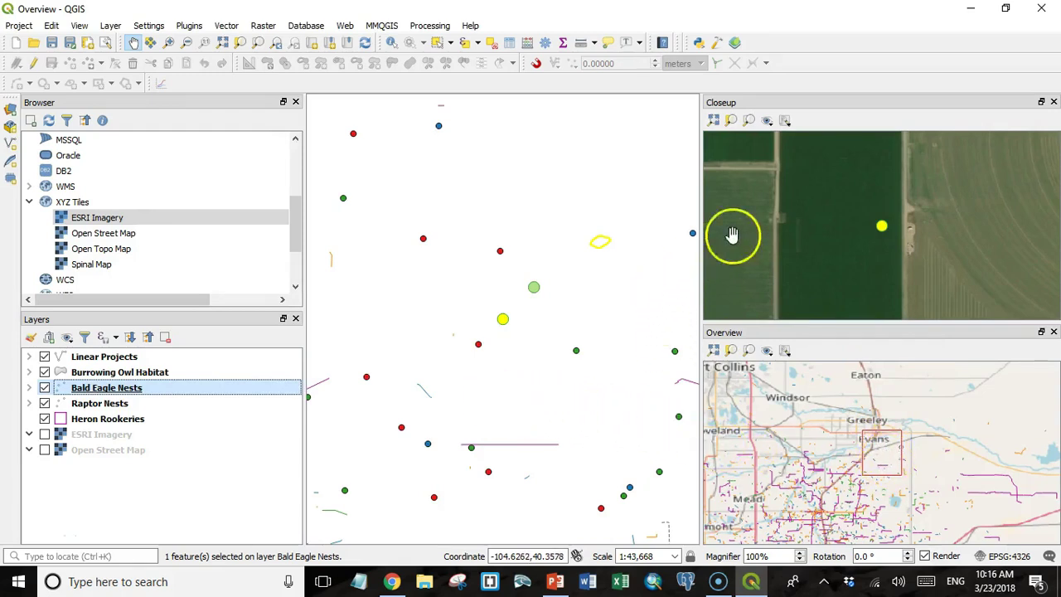
pyautogui.moveTo(853, 101); pyautogui.dragTo(846, 0)
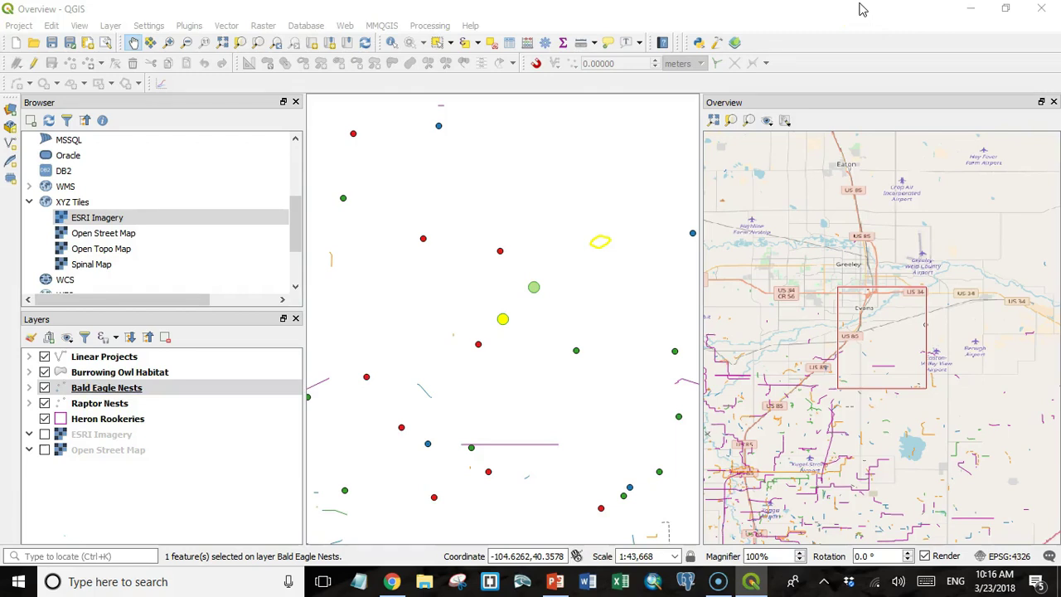
pyautogui.moveTo(860, 8); pyautogui.dragTo(860, 130)
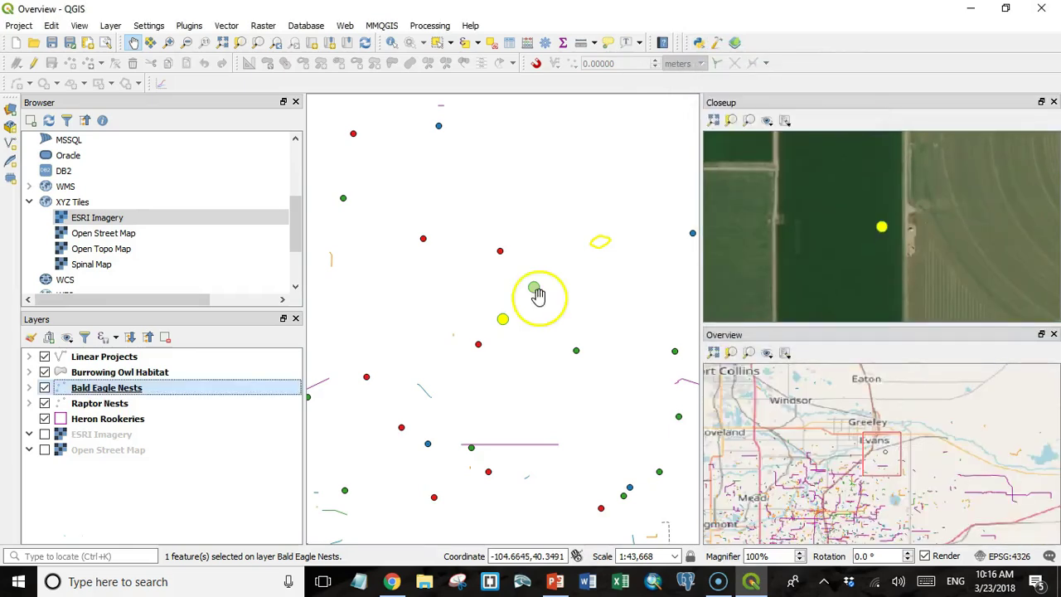